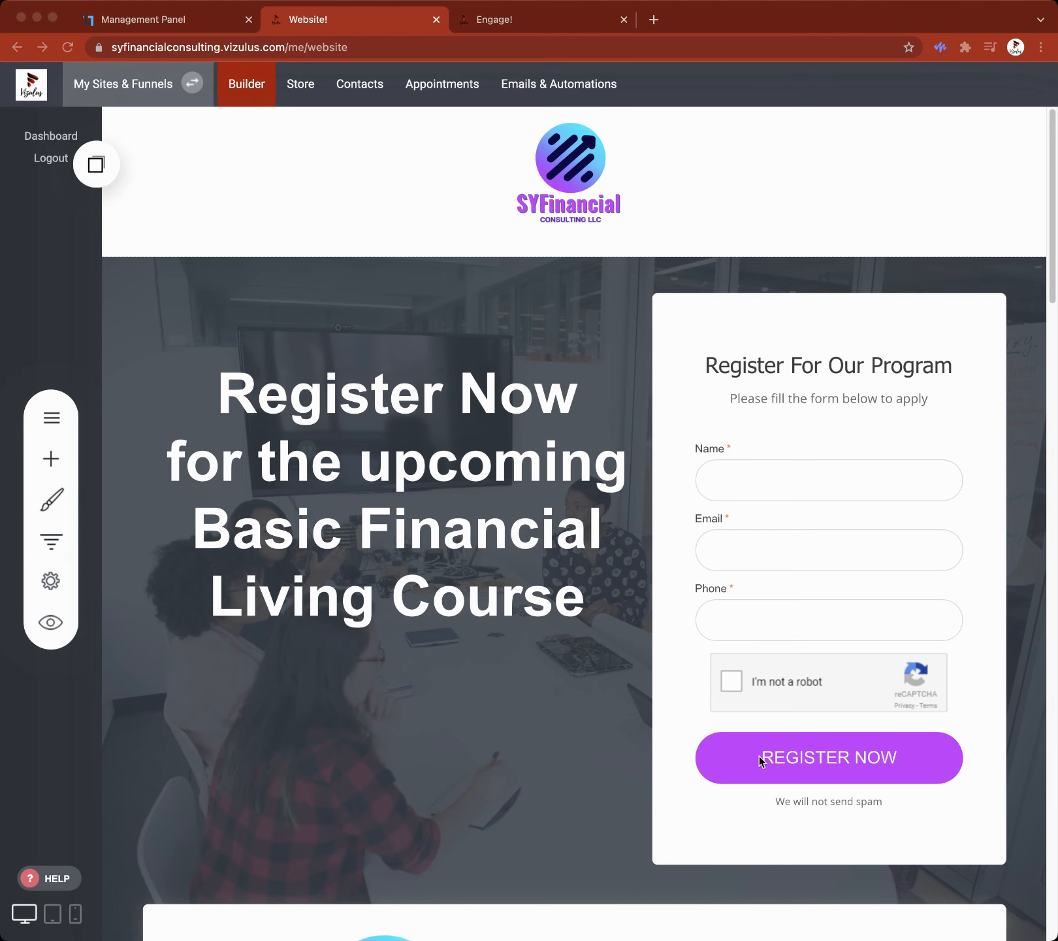
Step: Review the registration and contact forms on the site's landing page and check the contacts list
{"action": "scroll", "coordinate": [574, 740], "scroll_direction": "down", "scroll_amount": 20}
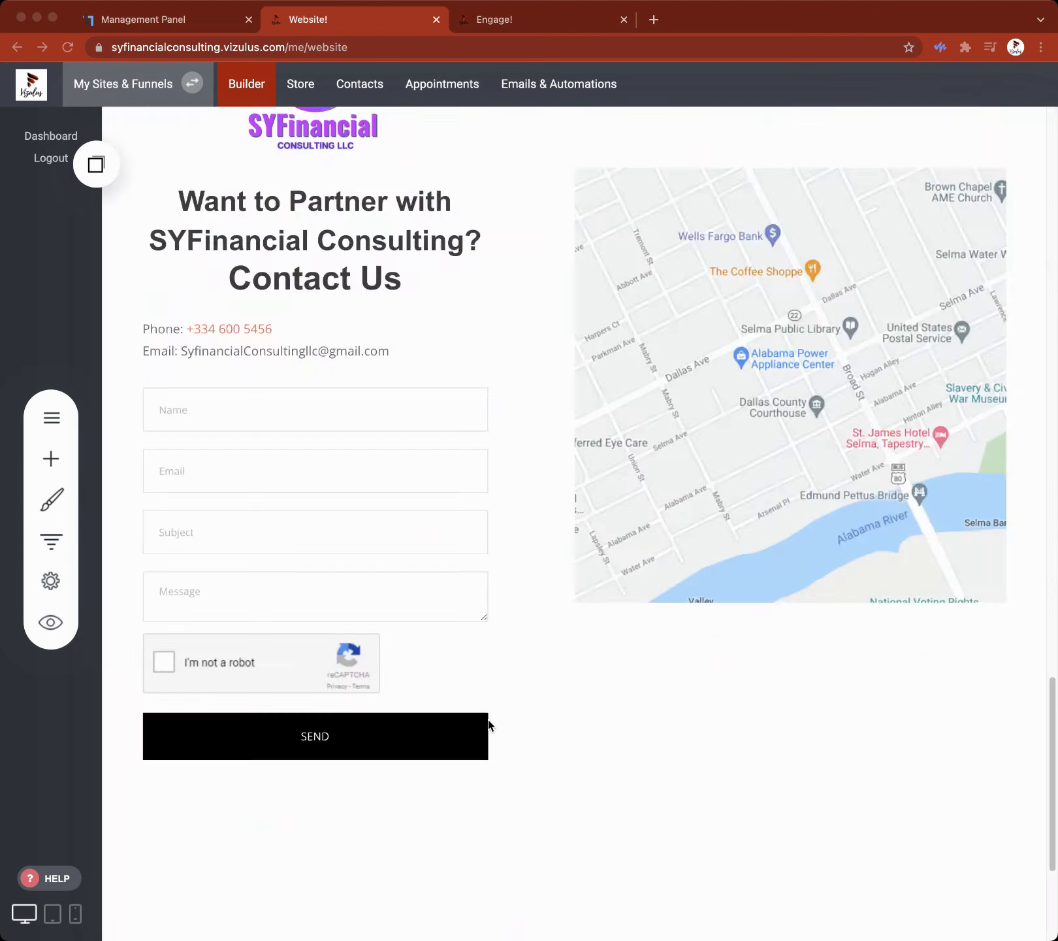
{"action": "scroll", "coordinate": [457, 653], "scroll_direction": "up", "scroll_amount": 20}
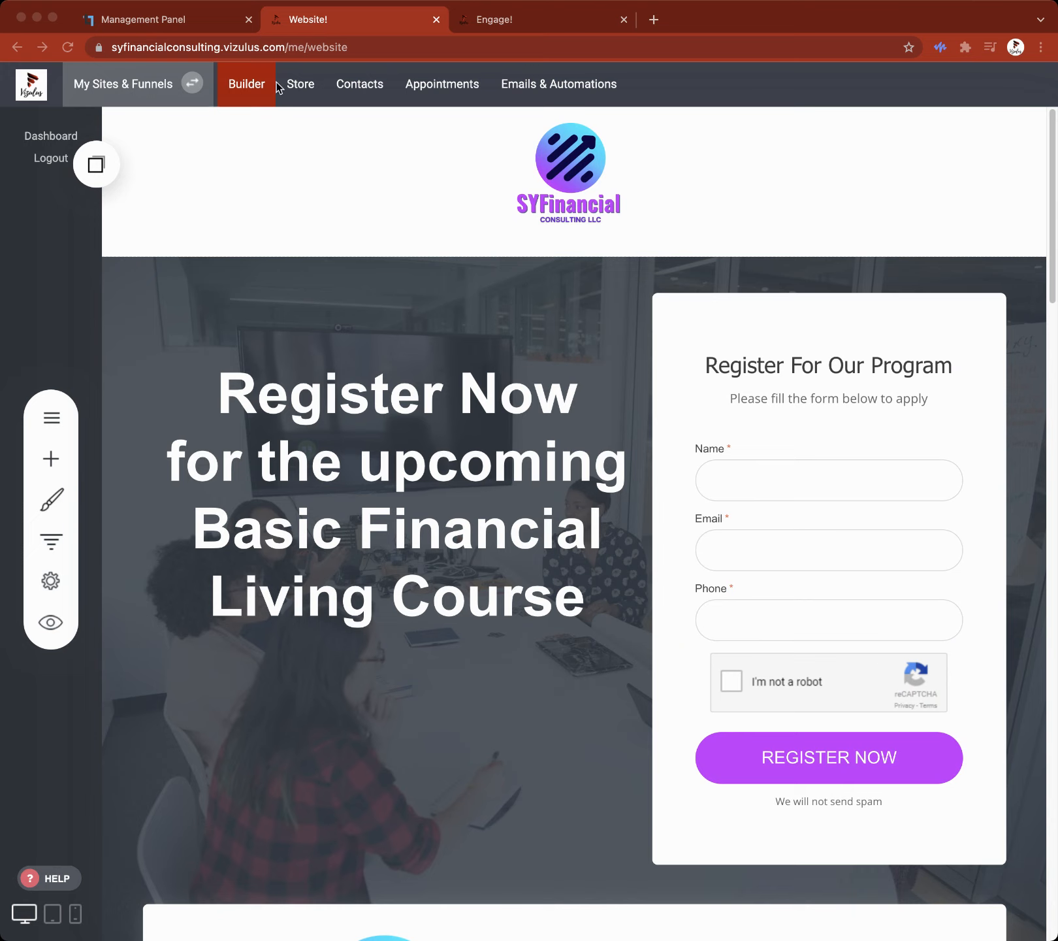
{"action": "left_click", "coordinate": [355, 92]}
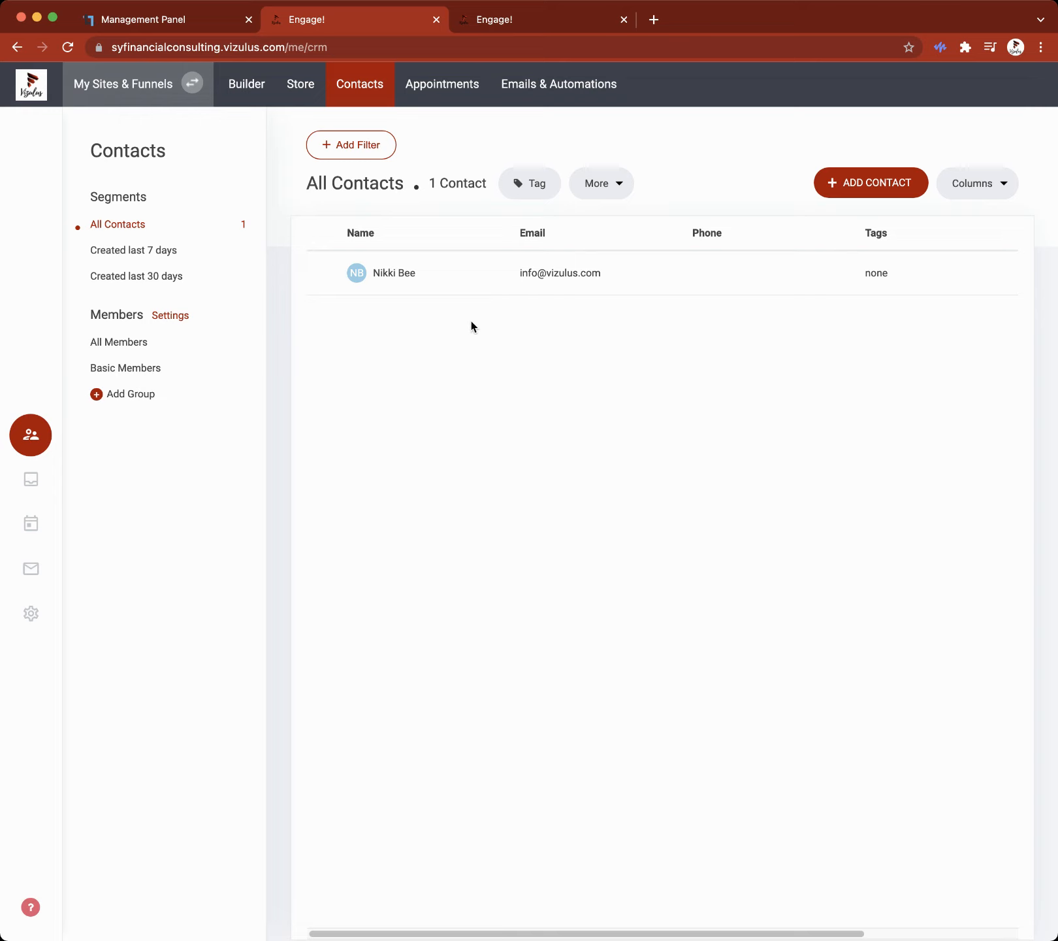
{"action": "left_click", "coordinate": [239, 94]}
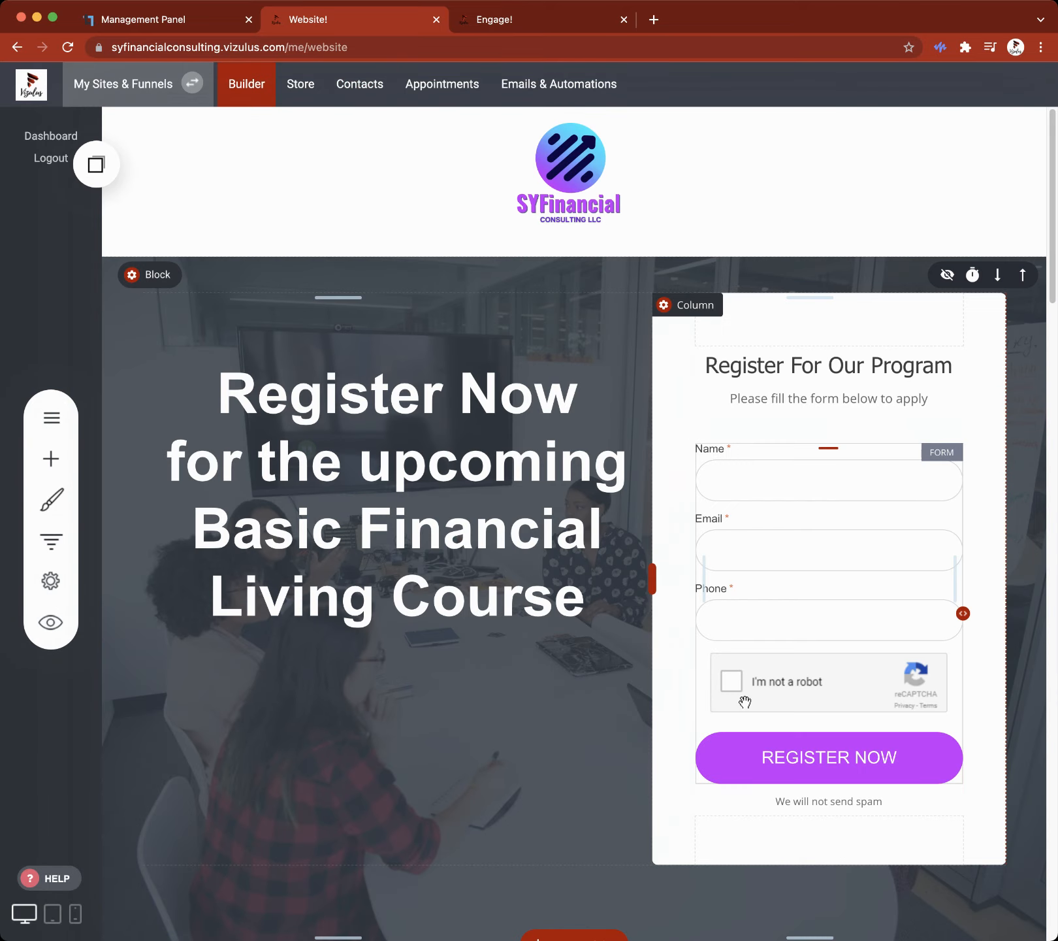
{"action": "left_click", "coordinate": [382, 83]}
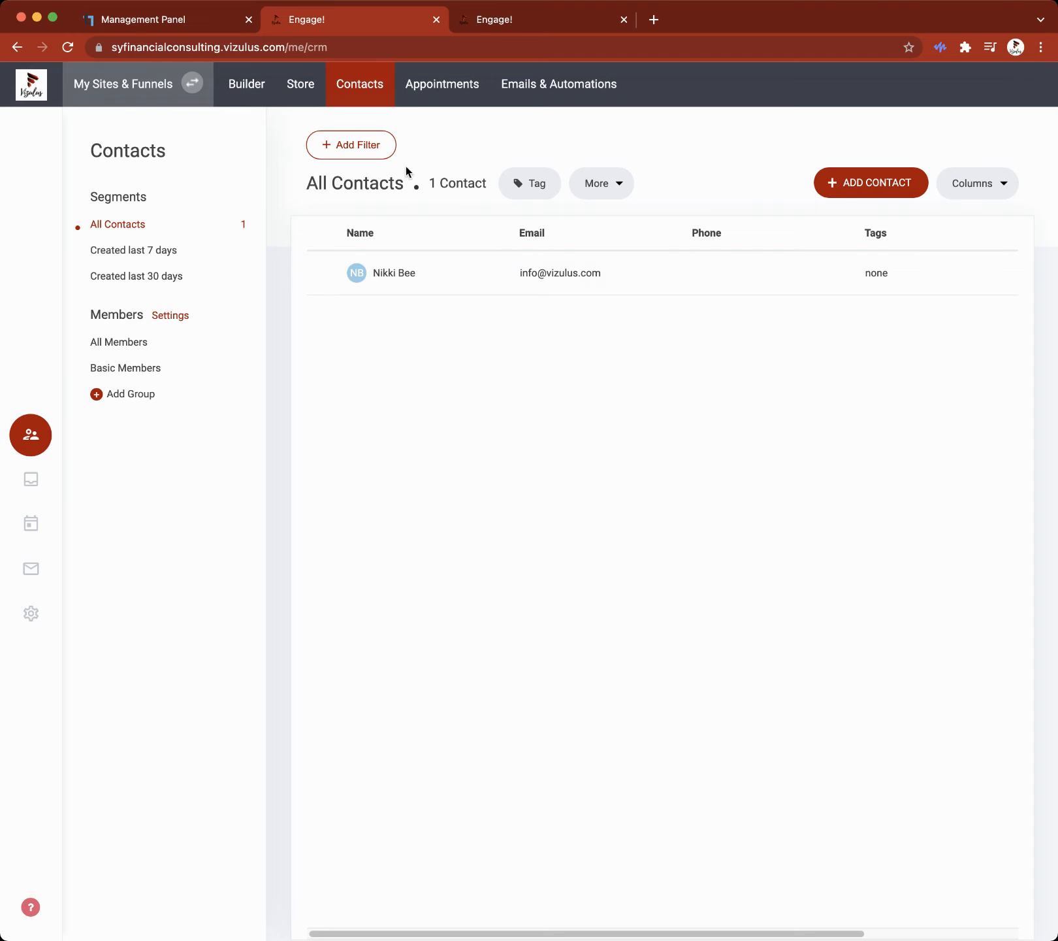
Step: Examine the Emails & Automations dashboard, including its campaign, domain, subscriber, list and automation options
{"action": "left_click", "coordinate": [578, 85]}
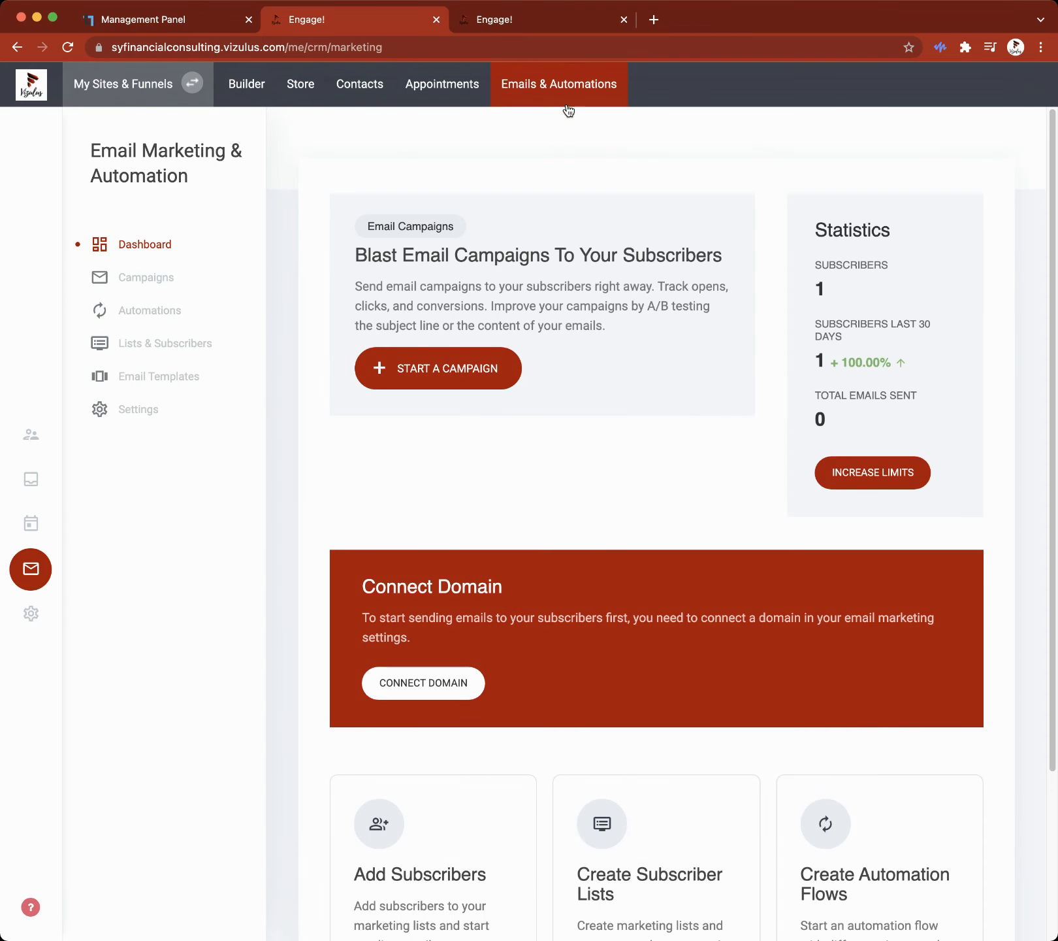
{"action": "left_click", "coordinate": [364, 95]}
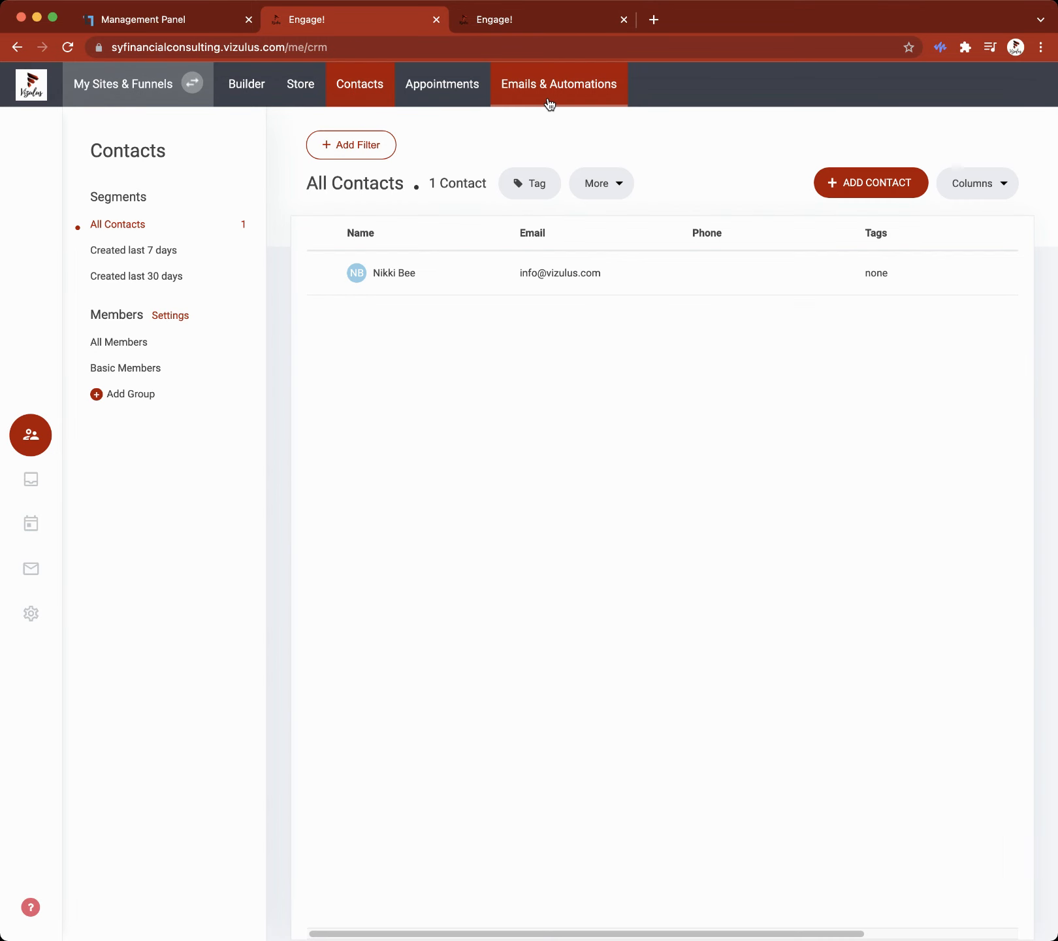
{"action": "left_click", "coordinate": [550, 103]}
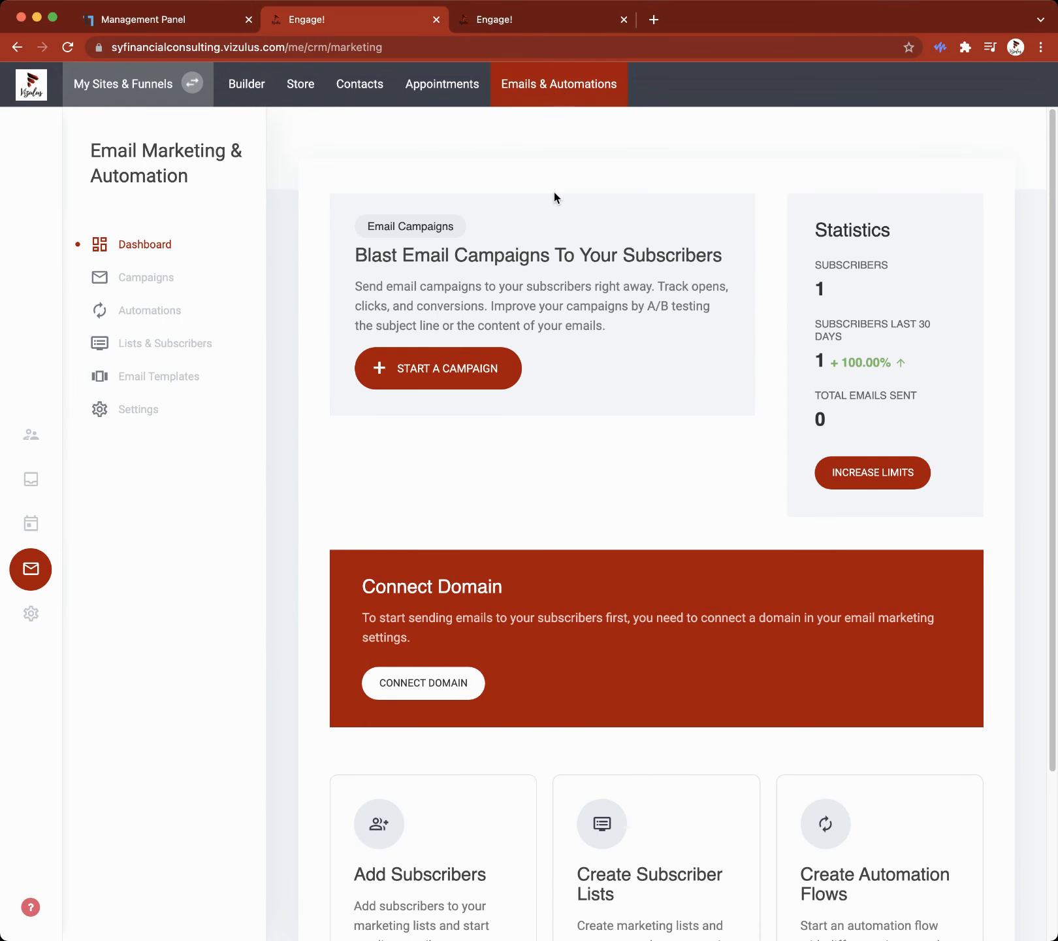
{"action": "scroll", "coordinate": [501, 816], "scroll_direction": "down", "scroll_amount": 5}
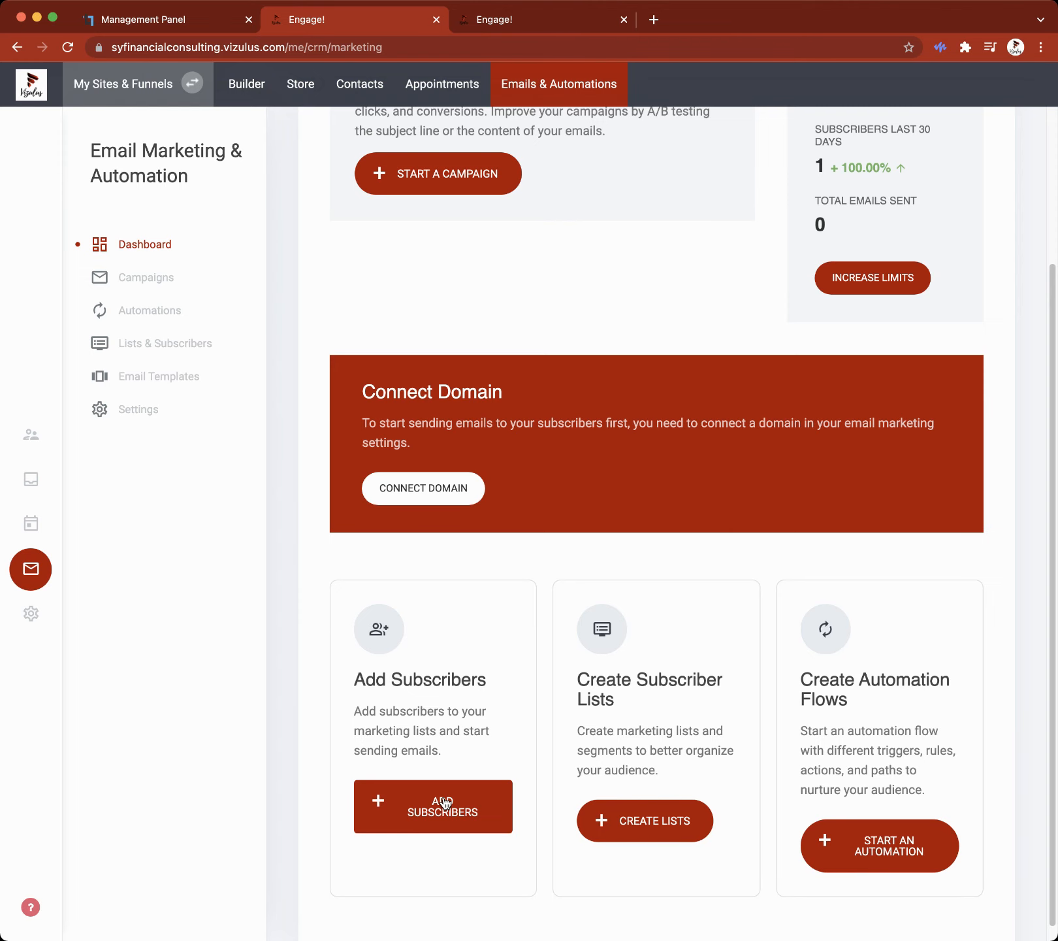
{"action": "scroll", "coordinate": [473, 658], "scroll_direction": "up", "scroll_amount": 3}
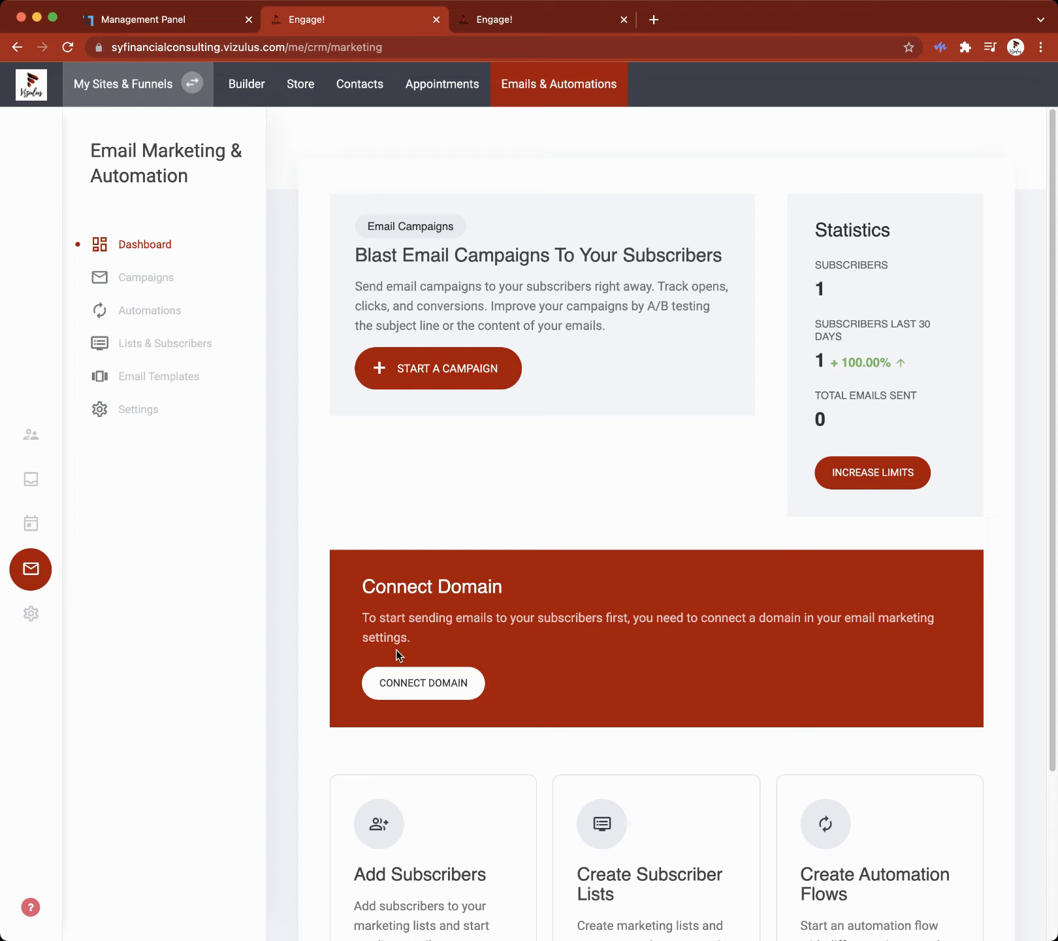
Step: Open the domain connection settings, and examine the Brand details fields in the getstartedwithvizulus site's email marketing settings
{"action": "left_click", "coordinate": [423, 686]}
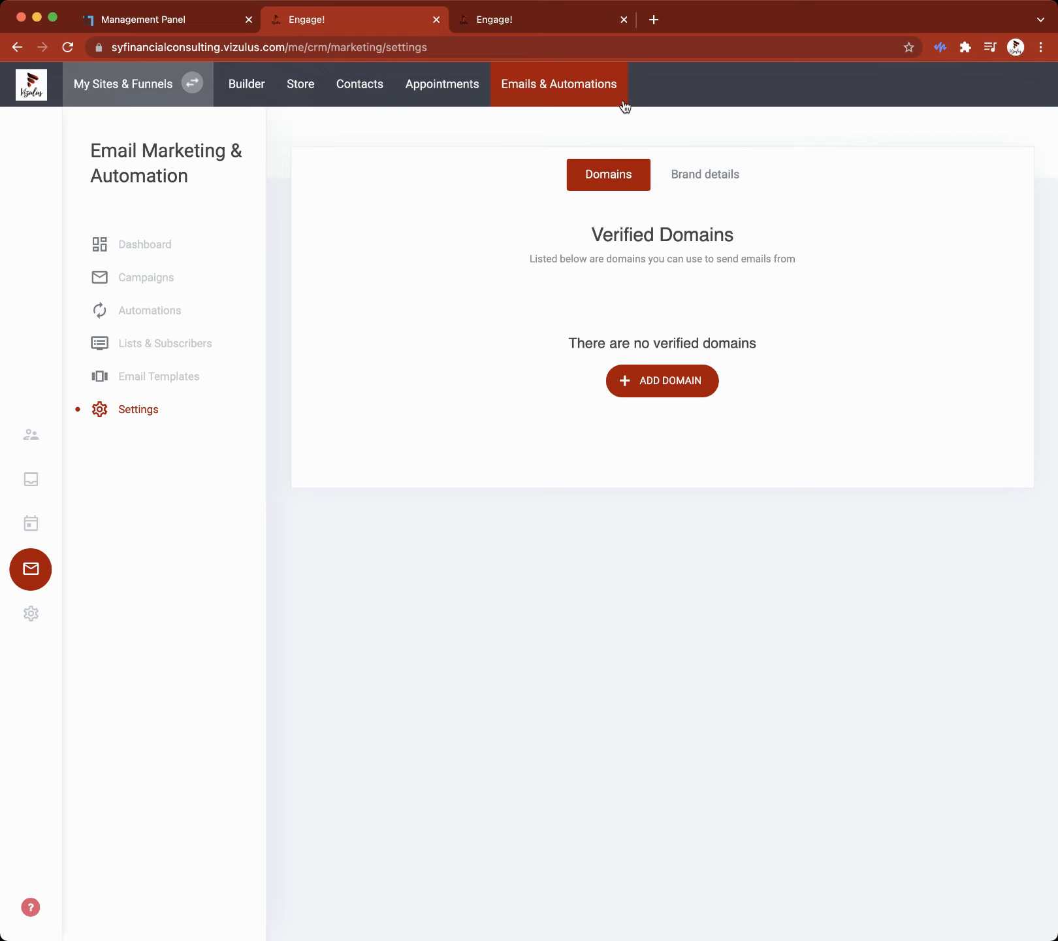
{"action": "left_click", "coordinate": [564, 26]}
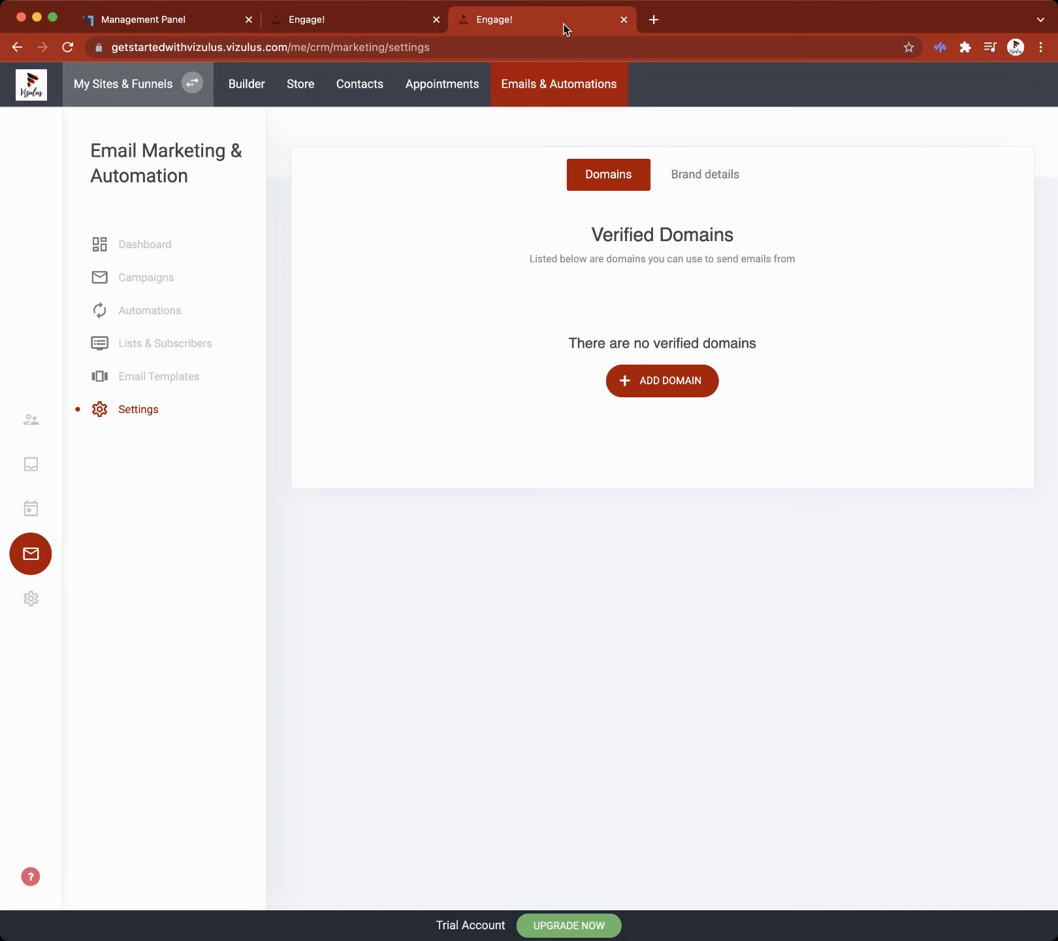
{"action": "left_click", "coordinate": [687, 180]}
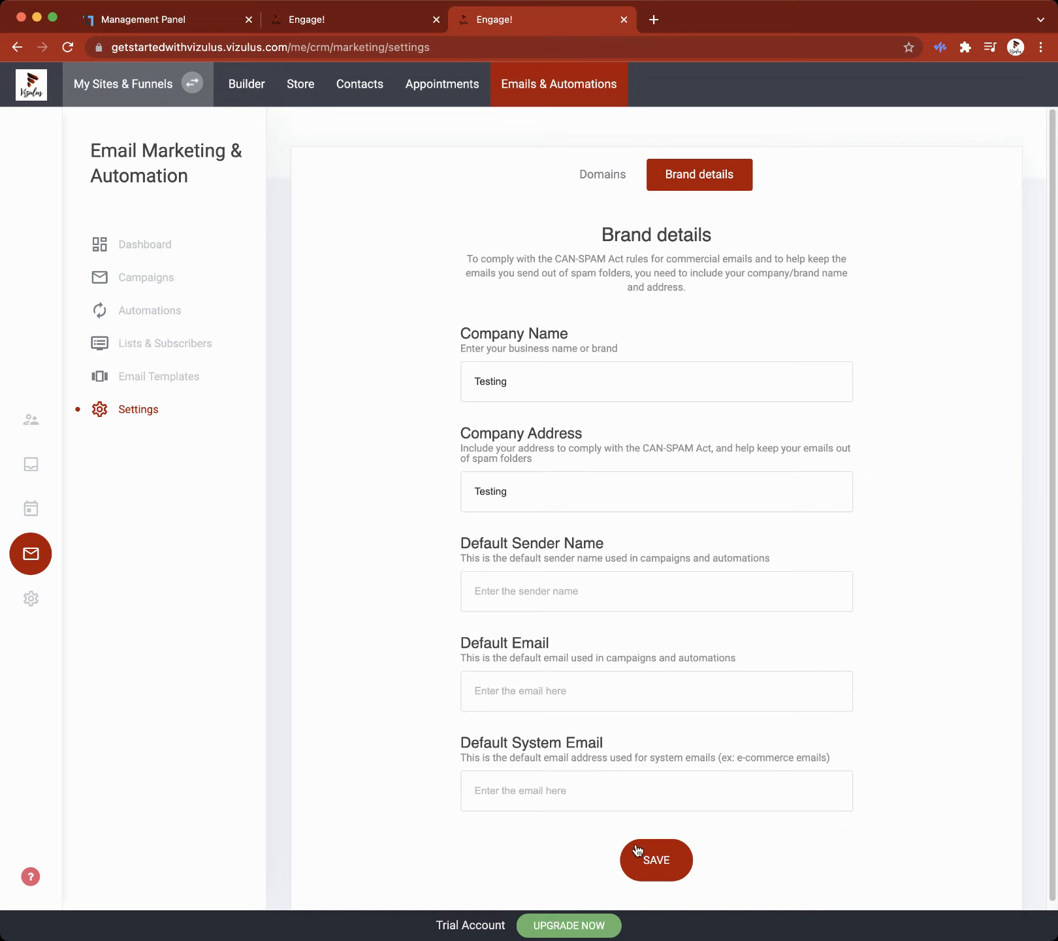
{"action": "left_click_drag", "start_coordinate": [544, 448], "coordinate": [841, 457]}
{"action": "left_click", "coordinate": [878, 462]}
{"action": "left_click", "coordinate": [561, 488]}
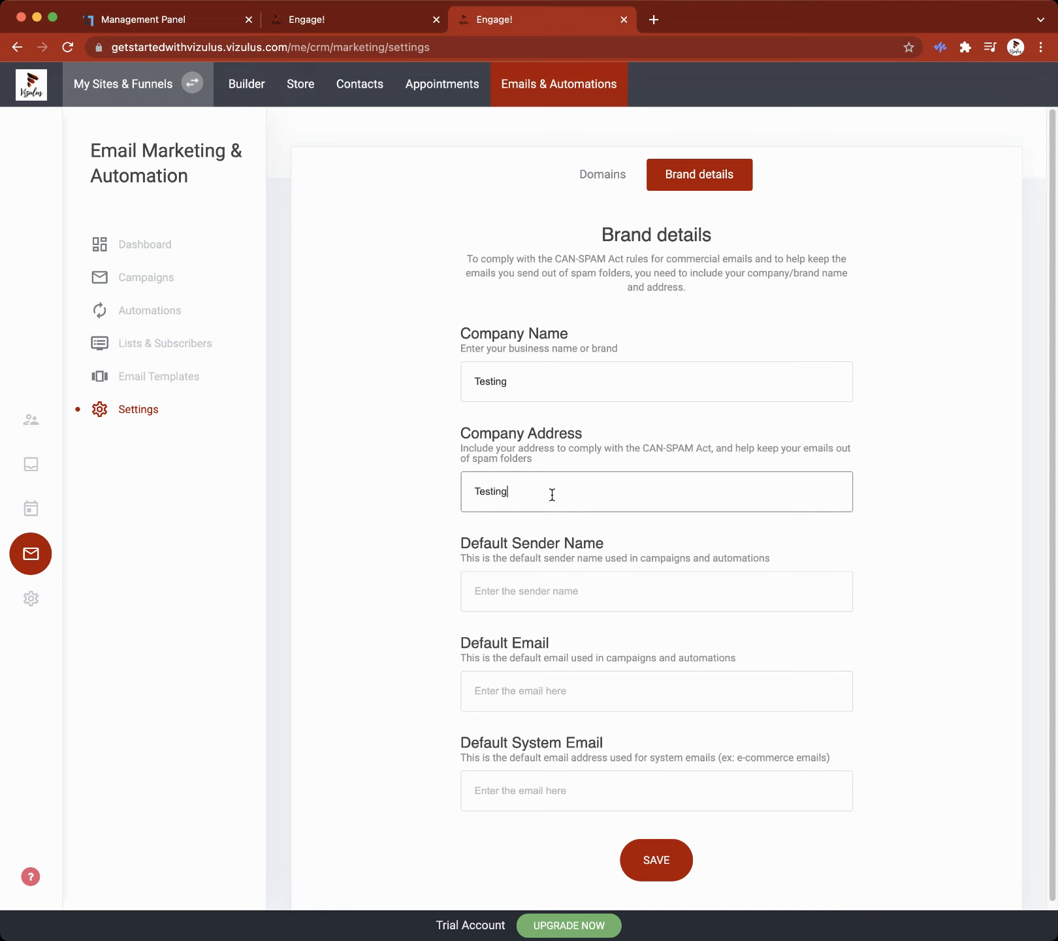
{"action": "left_click", "coordinate": [558, 377]}
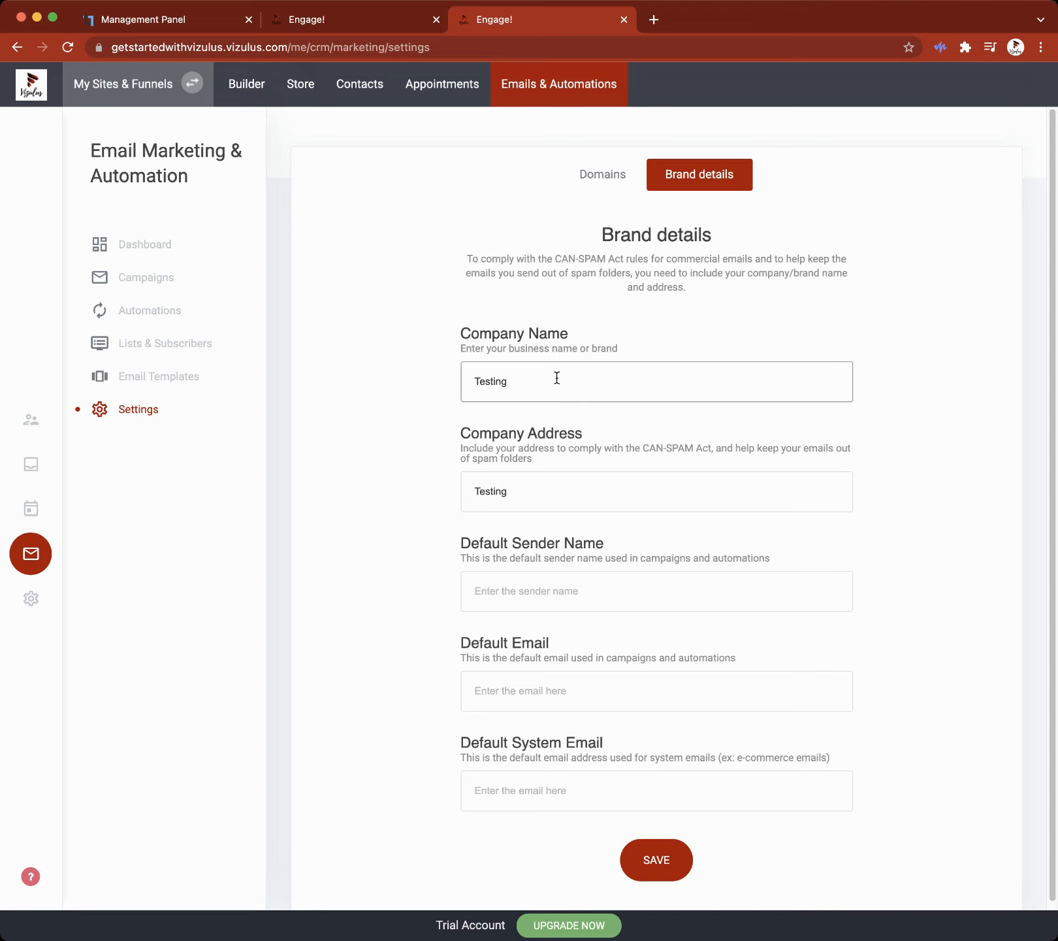
{"action": "left_click", "coordinate": [545, 594]}
{"action": "left_click", "coordinate": [546, 692]}
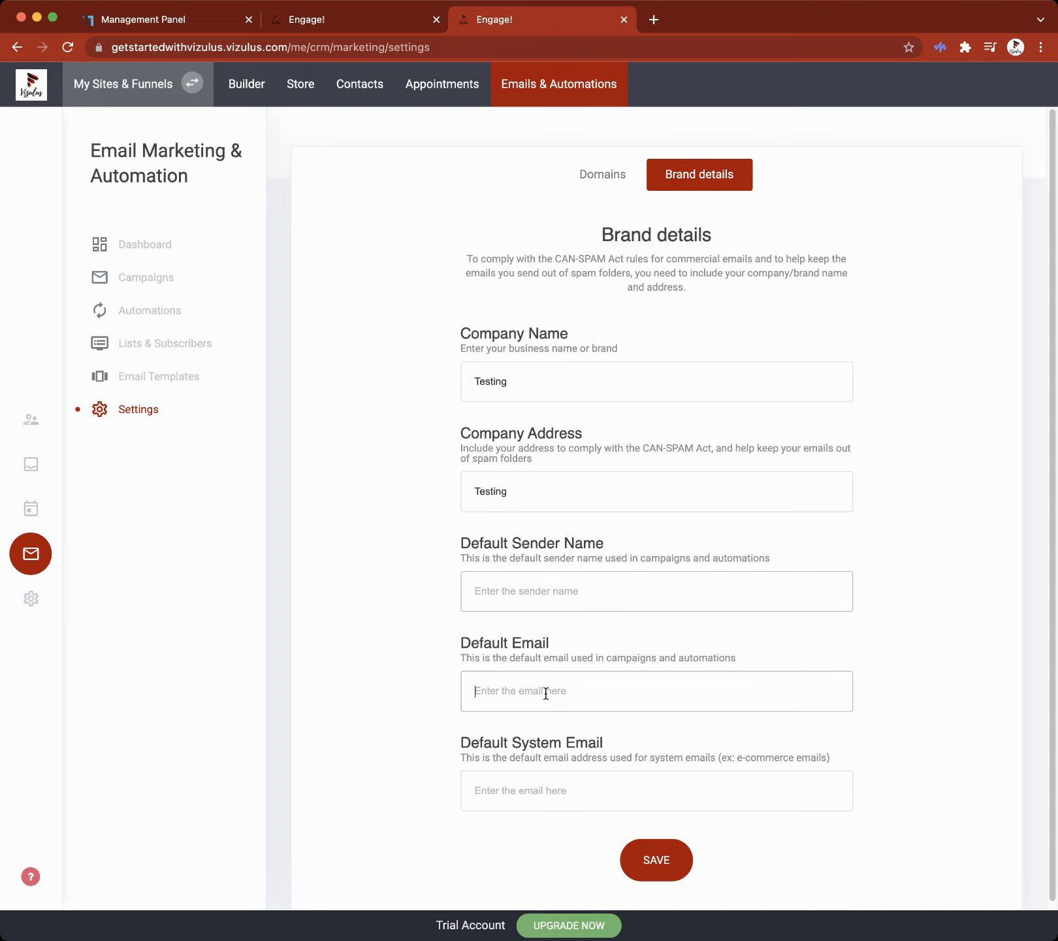
{"action": "left_click", "coordinate": [398, 664]}
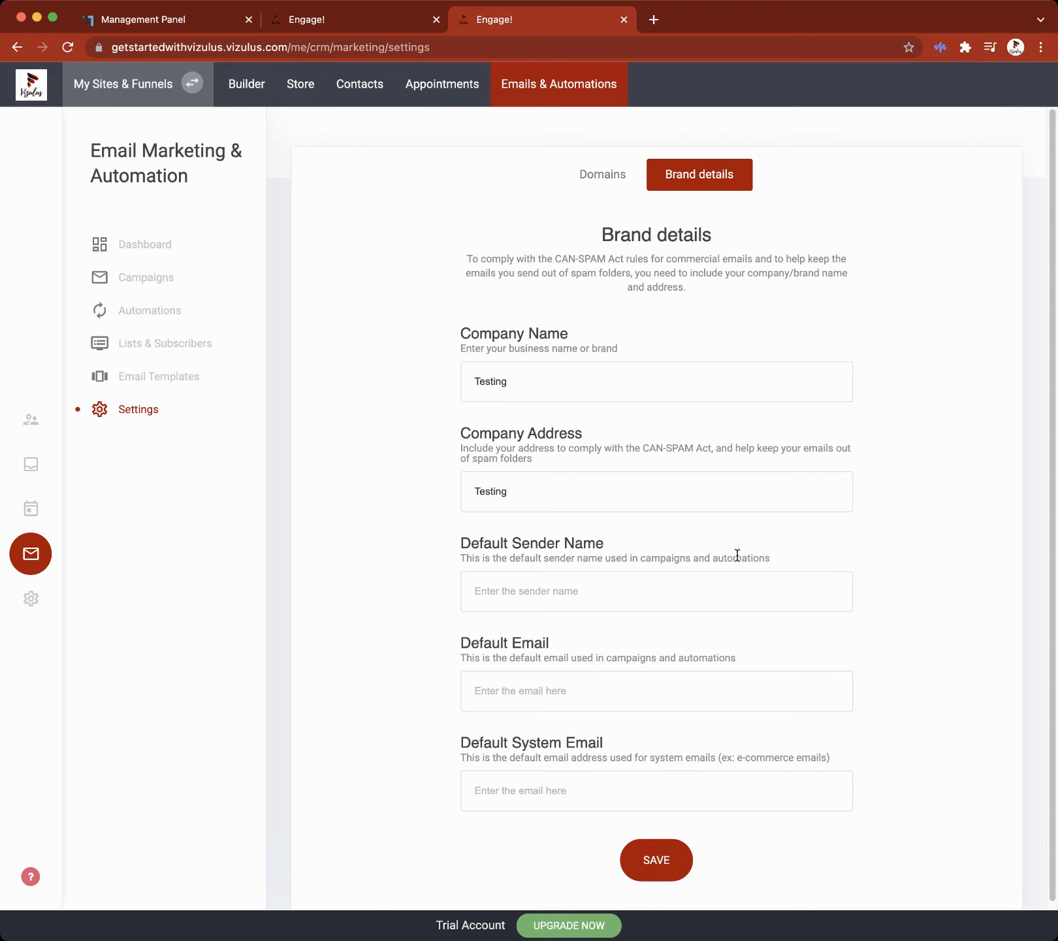
{"action": "left_click", "coordinate": [602, 178]}
{"action": "left_click", "coordinate": [697, 381]}
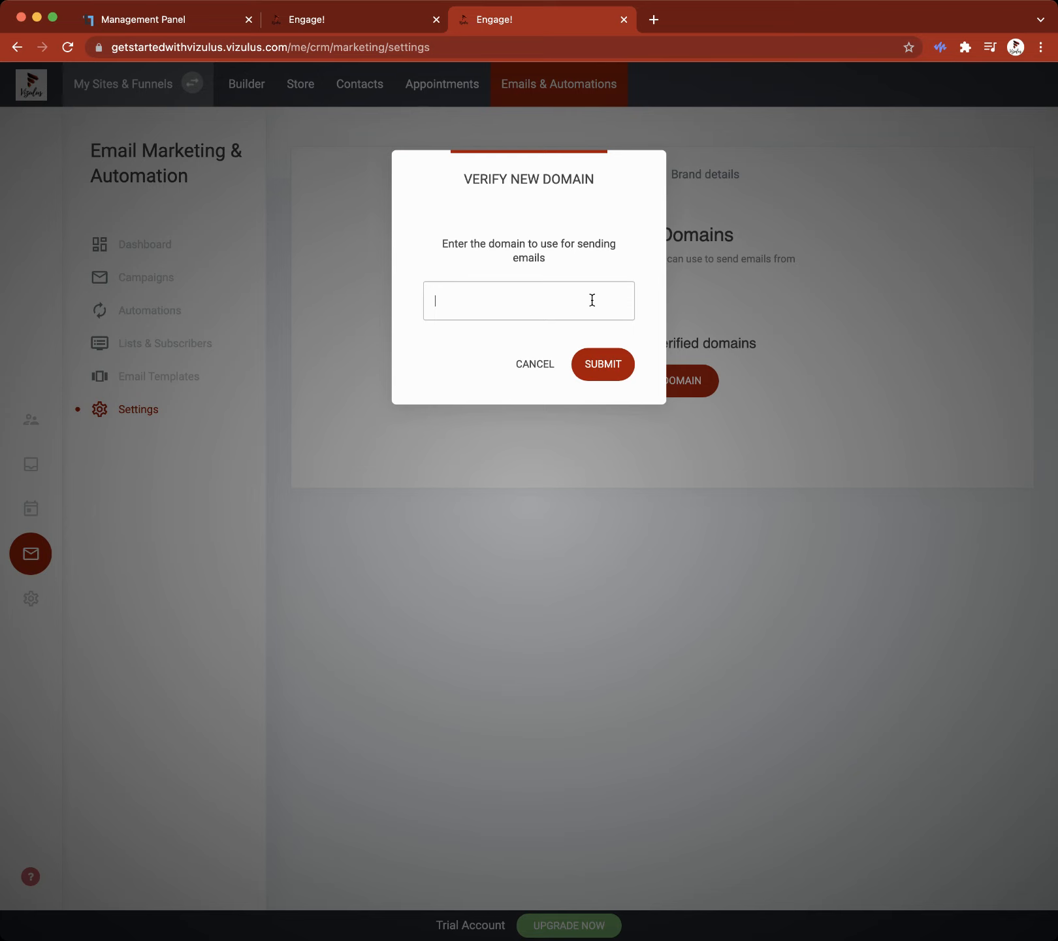
{"action": "left_click", "coordinate": [541, 361]}
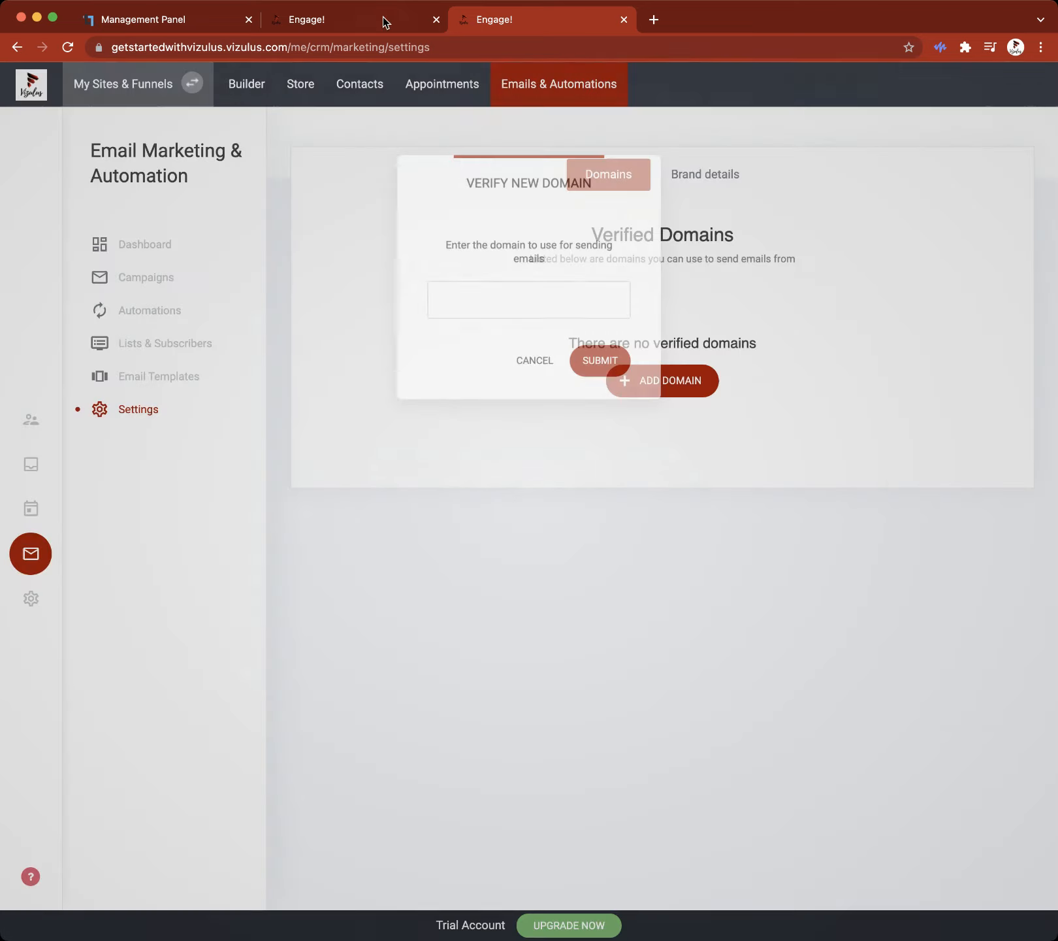
{"action": "left_click", "coordinate": [382, 20]}
{"action": "left_click", "coordinate": [647, 384]}
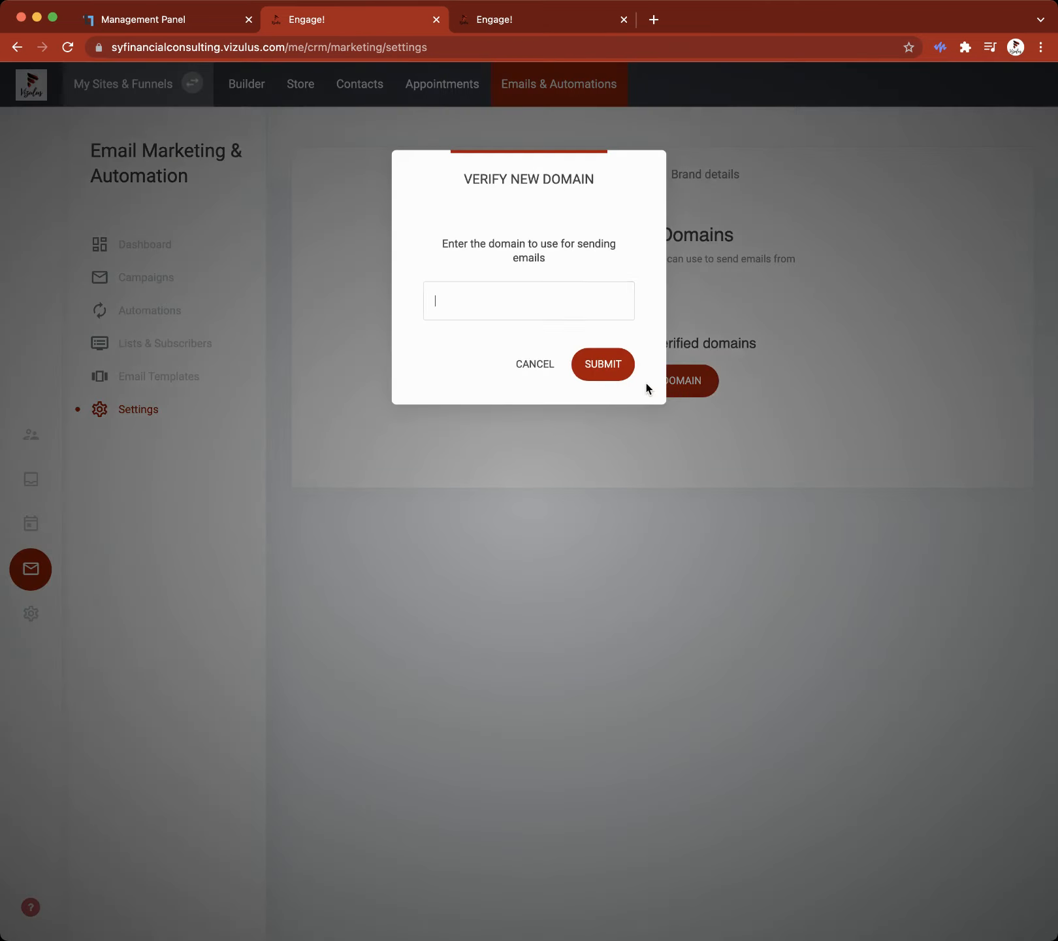
{"action": "type", "text": "www.syf"}
{"action": "type", "text": "inancialconsu"}
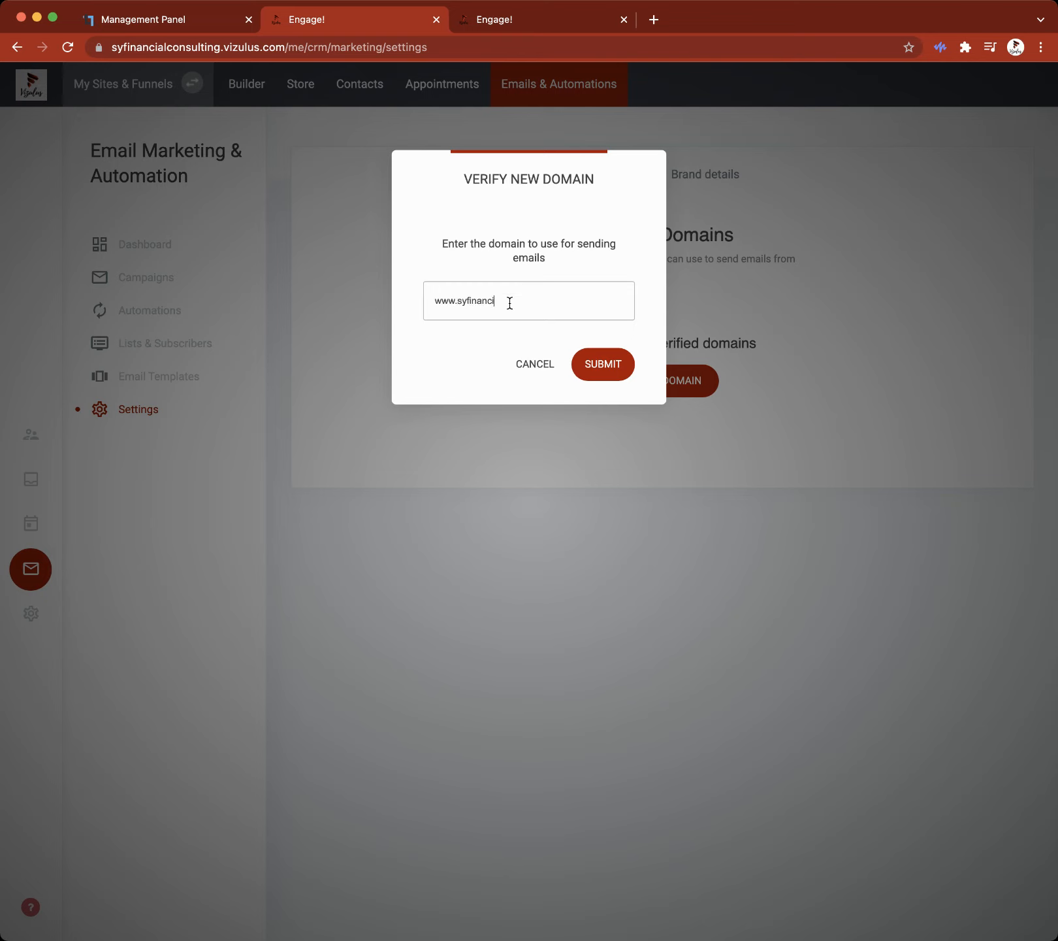
{"action": "type", "text": "lting.com"}
{"action": "left_click", "coordinate": [609, 372]}
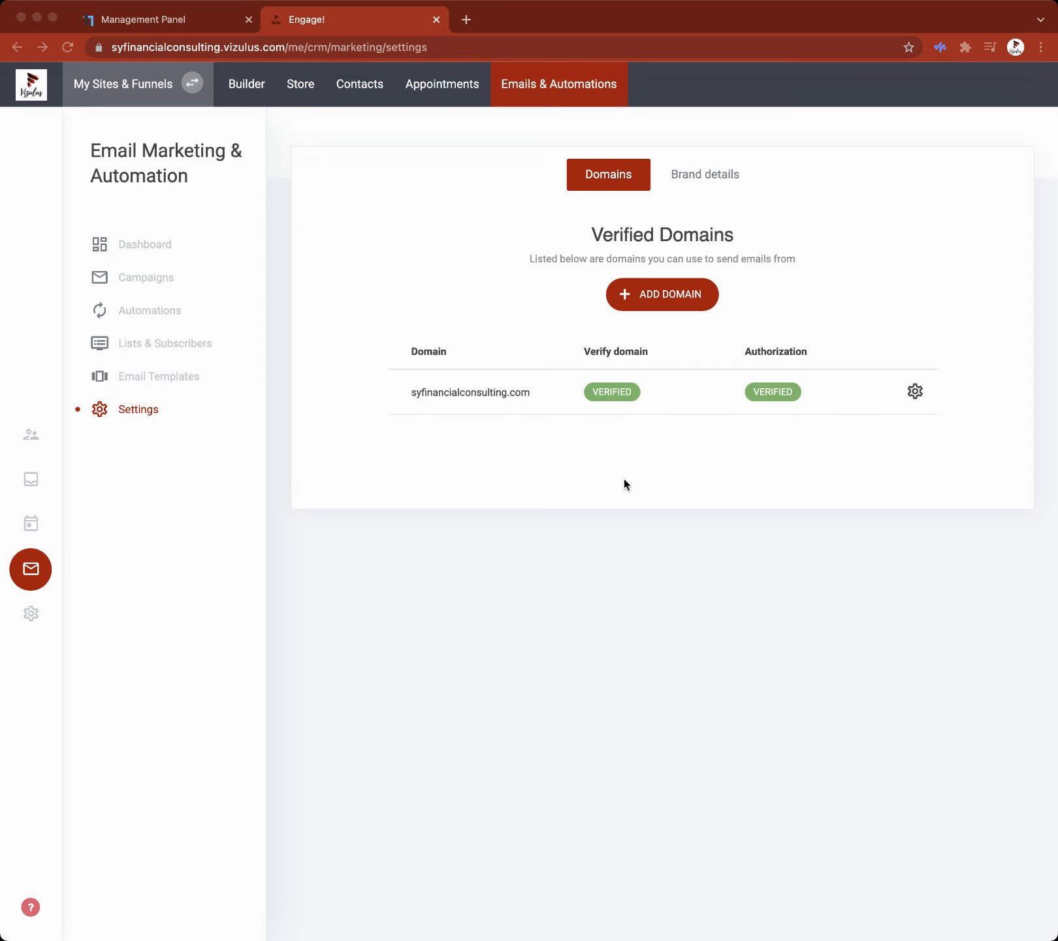
Step: Start a new email campaign from the marketing dashboard and name it "Testing"
{"action": "left_click", "coordinate": [157, 247]}
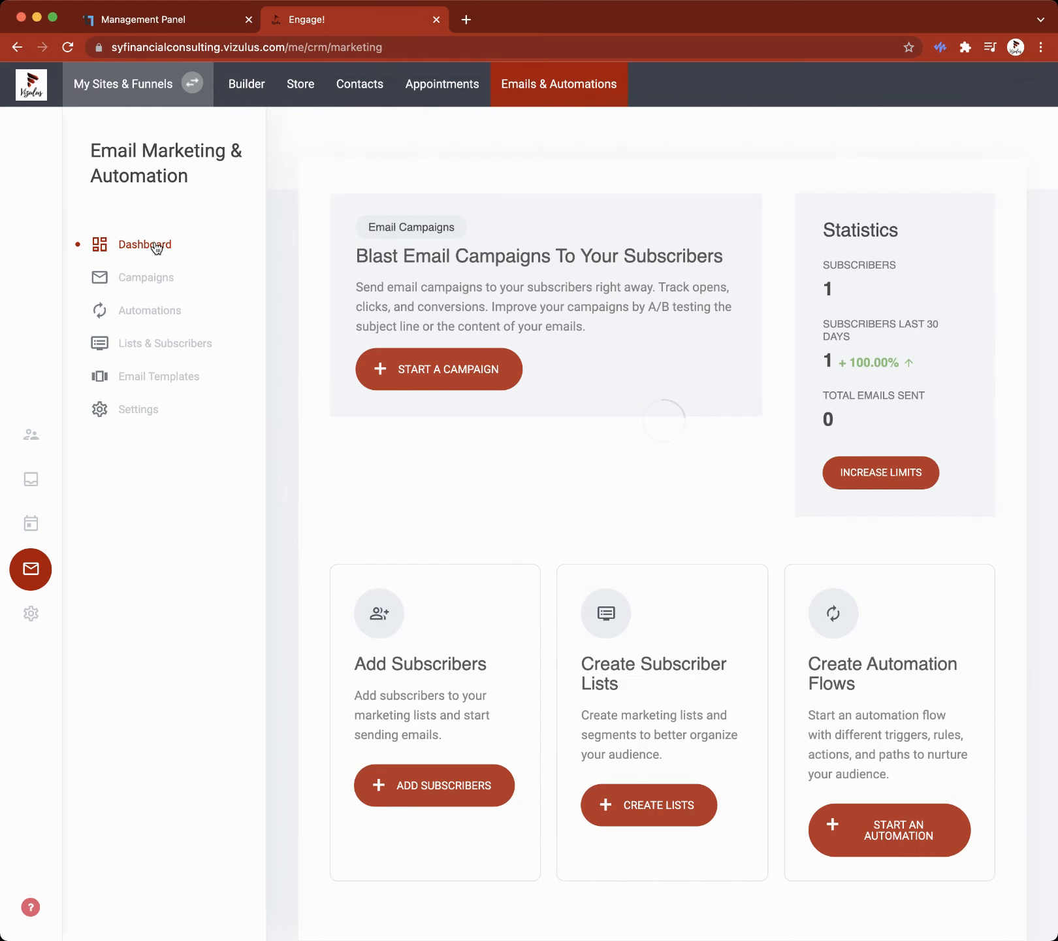
{"action": "left_click", "coordinate": [428, 380]}
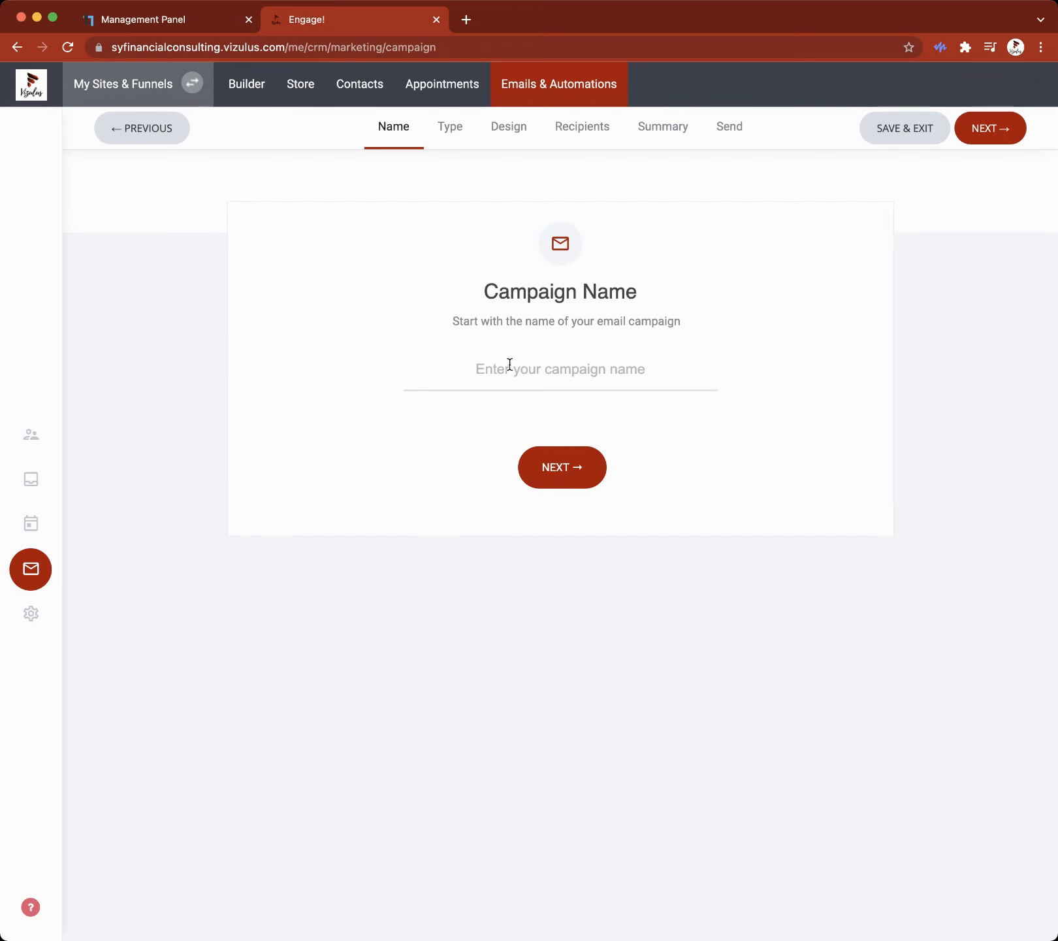
{"action": "left_click", "coordinate": [598, 369]}
{"action": "type", "text": "Testing"}
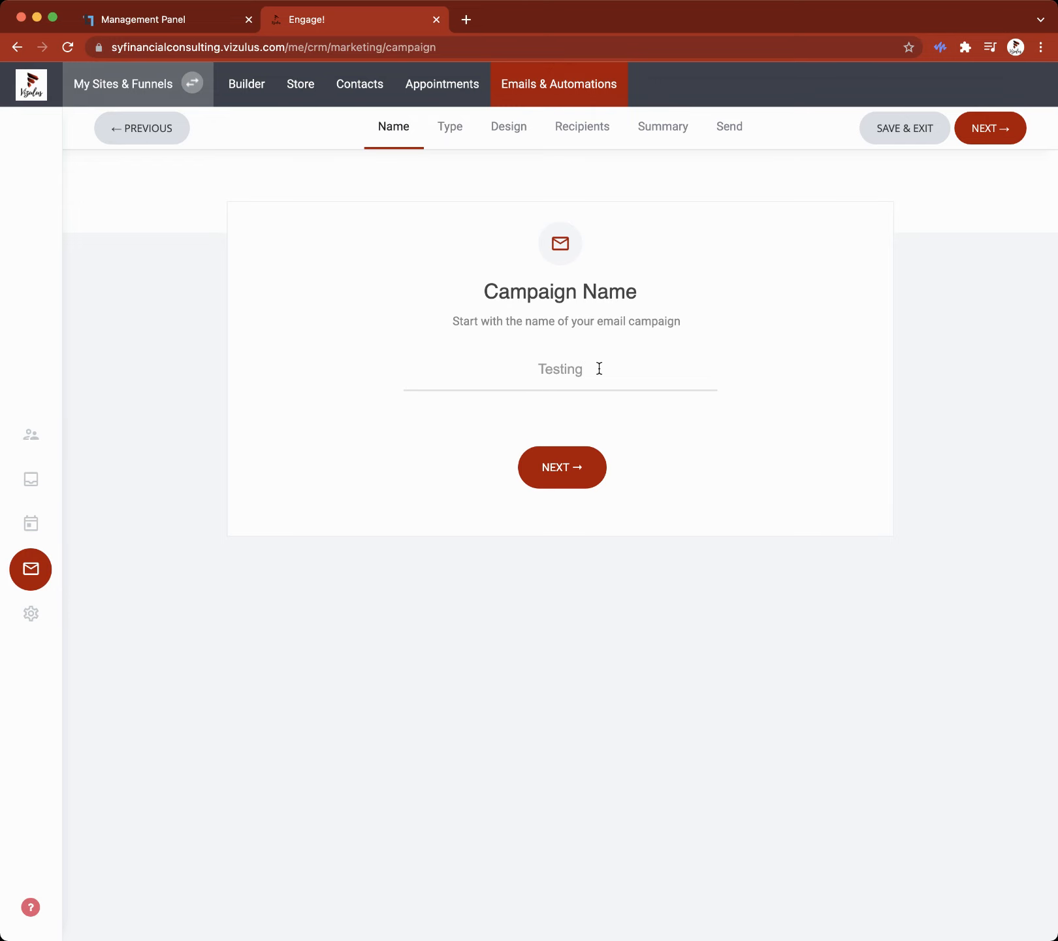
{"action": "left_click", "coordinate": [592, 477]}
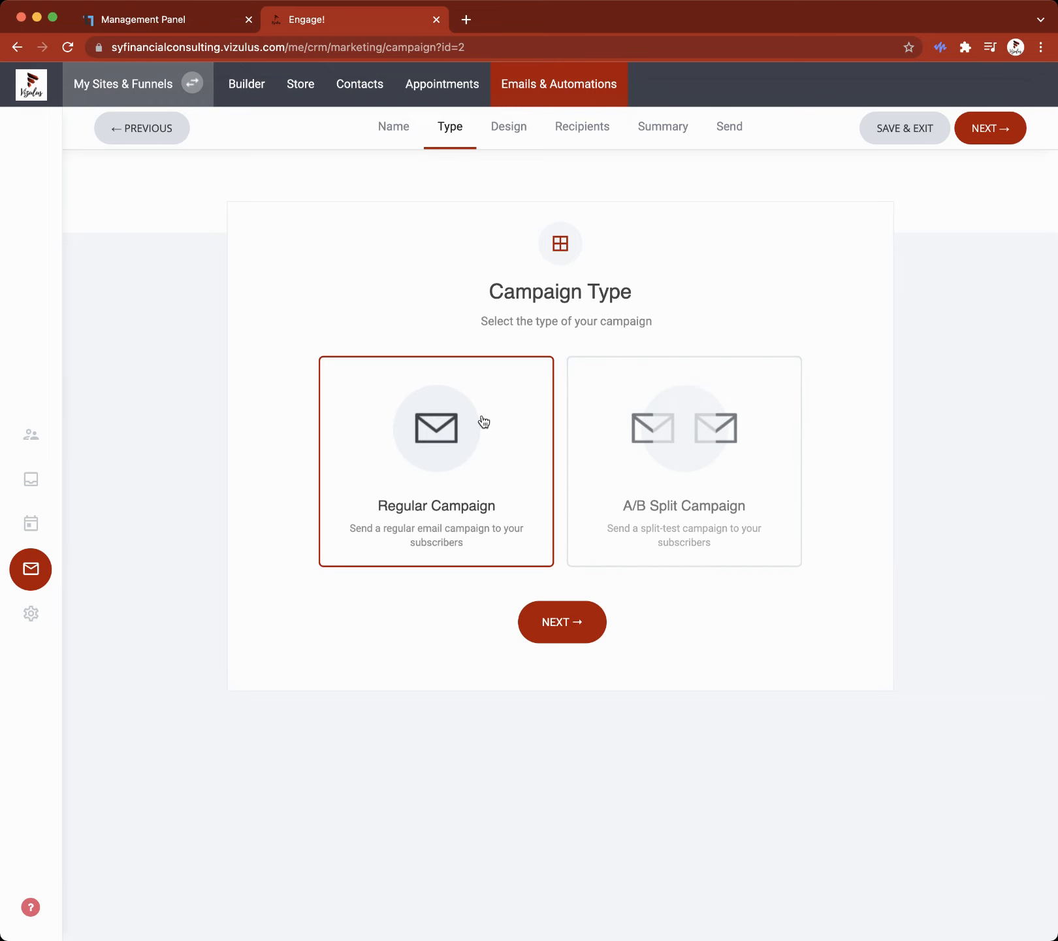
Step: Examine the A/B Split Campaign options, and proceed to the design stage with Regular Campaign as the type
{"action": "left_click", "coordinate": [676, 456]}
{"action": "scroll", "coordinate": [779, 503], "scroll_direction": "down", "scroll_amount": 4}
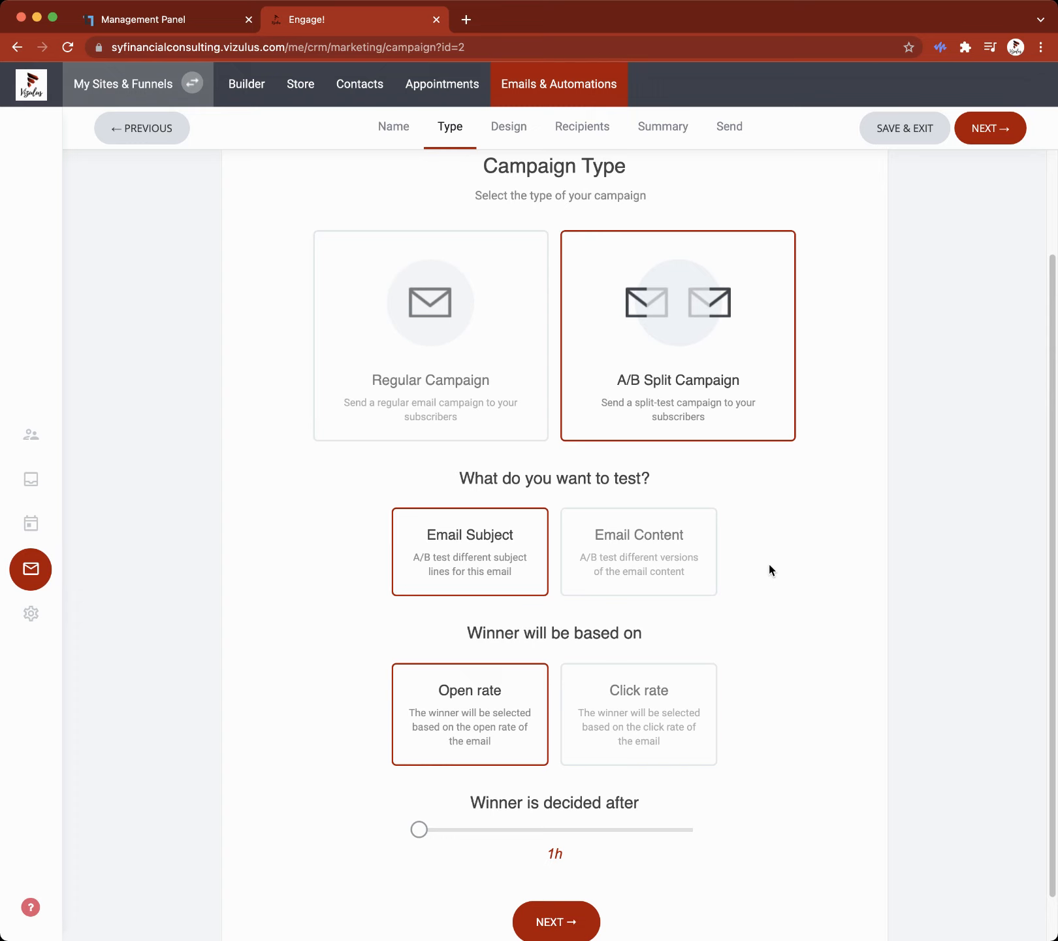
{"action": "left_click", "coordinate": [516, 391]}
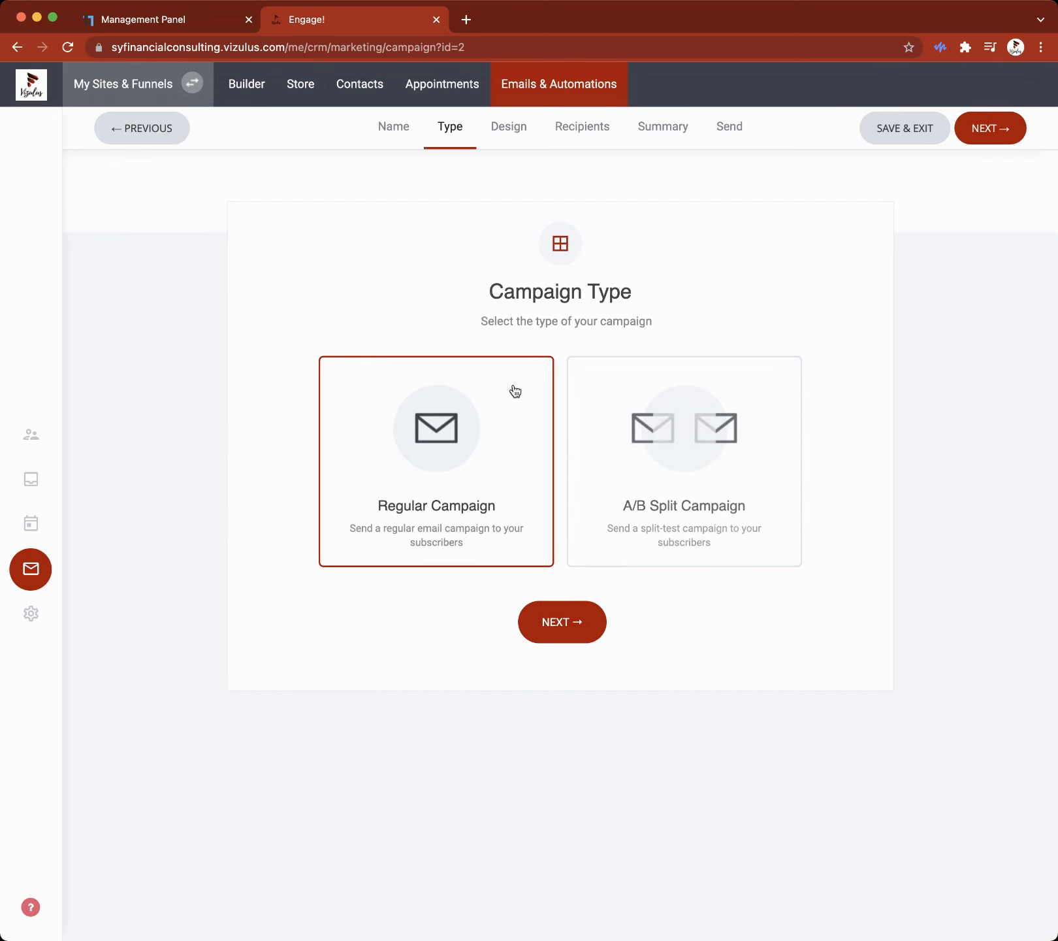
{"action": "left_click", "coordinate": [569, 635]}
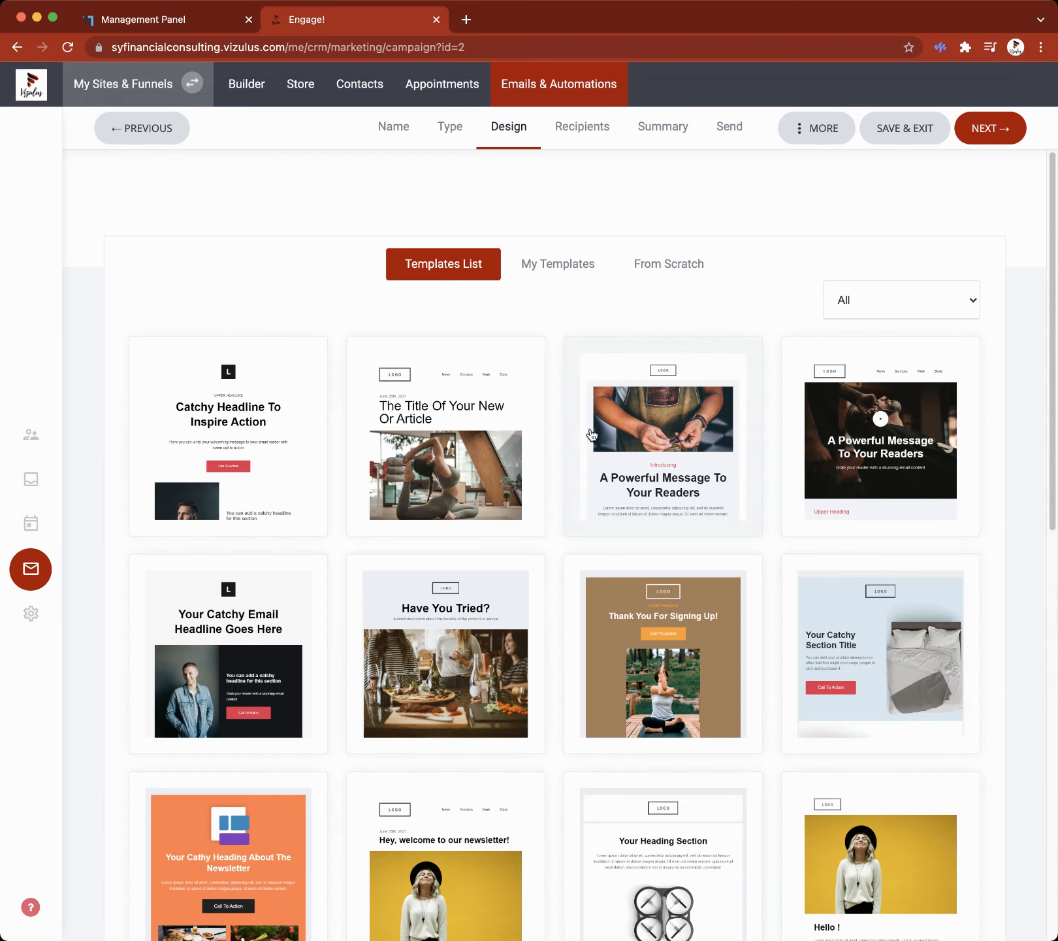
Step: Browse the email template list, filtering it by the E-Commerce, Announcement and Notification categories in turn
{"action": "scroll", "coordinate": [593, 508], "scroll_direction": "down", "scroll_amount": 3}
{"action": "scroll", "coordinate": [538, 583], "scroll_direction": "down", "scroll_amount": 5}
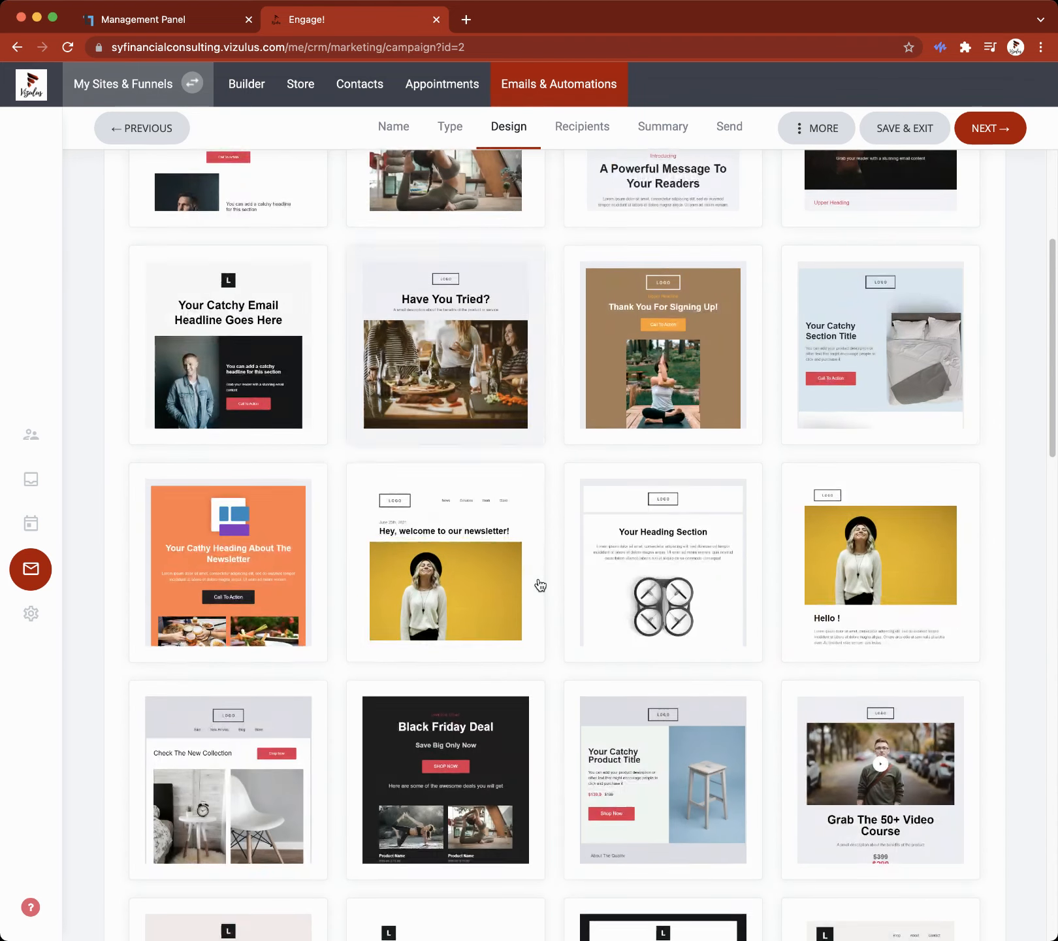
{"action": "scroll", "coordinate": [562, 620], "scroll_direction": "down", "scroll_amount": 5}
{"action": "scroll", "coordinate": [581, 588], "scroll_direction": "down", "scroll_amount": 10}
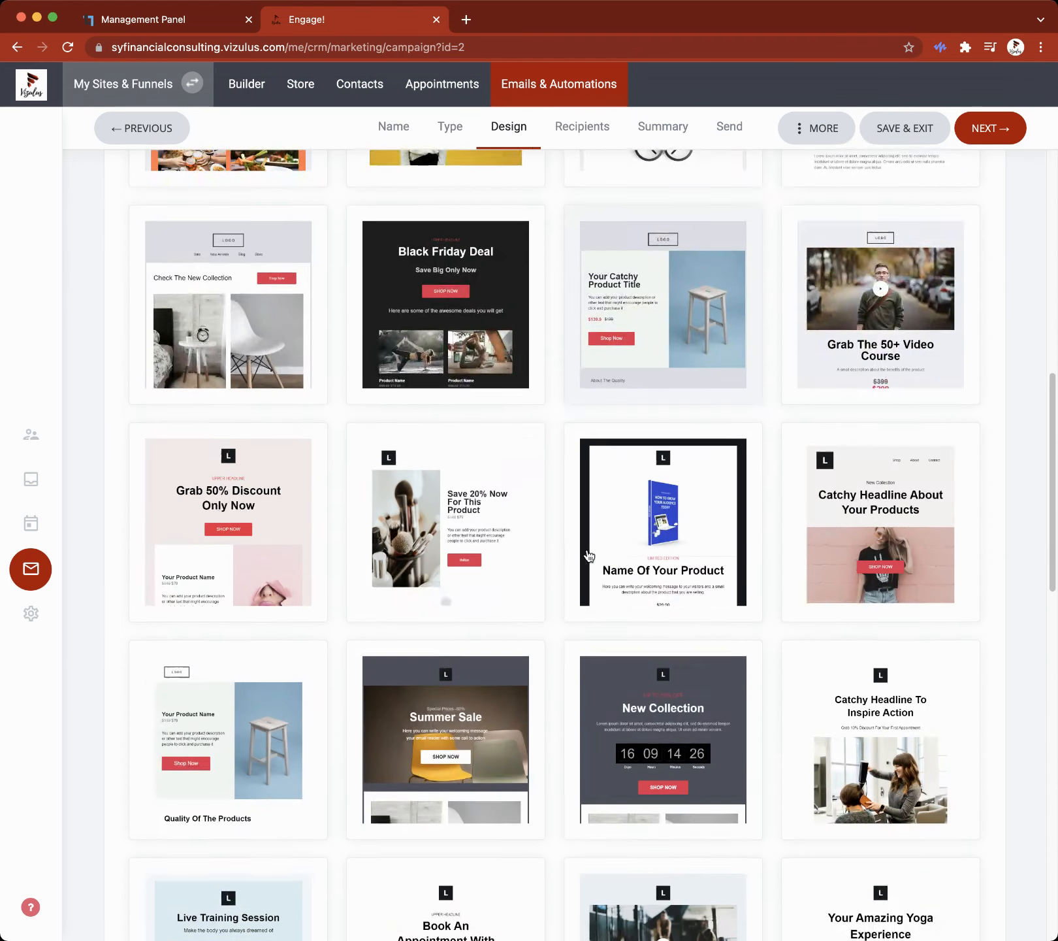
{"action": "scroll", "coordinate": [589, 556], "scroll_direction": "up", "scroll_amount": 18}
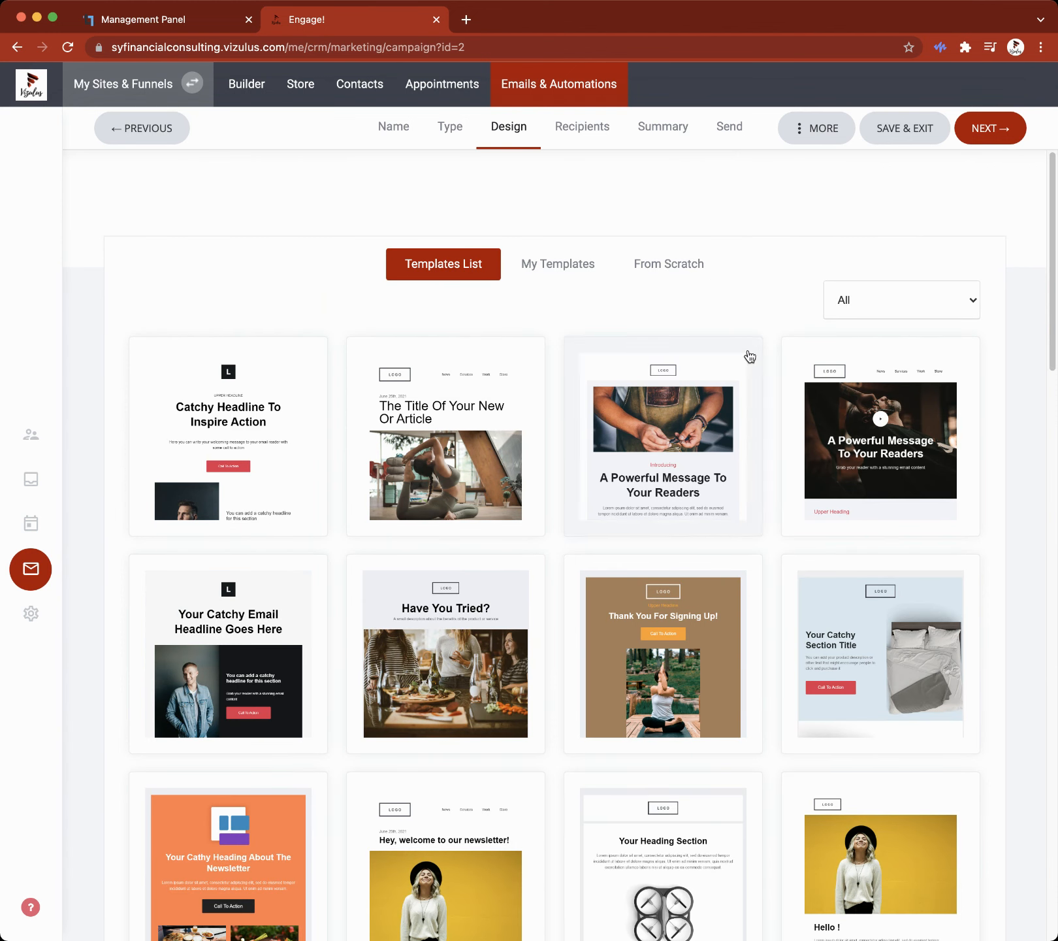
{"action": "left_click", "coordinate": [874, 338]}
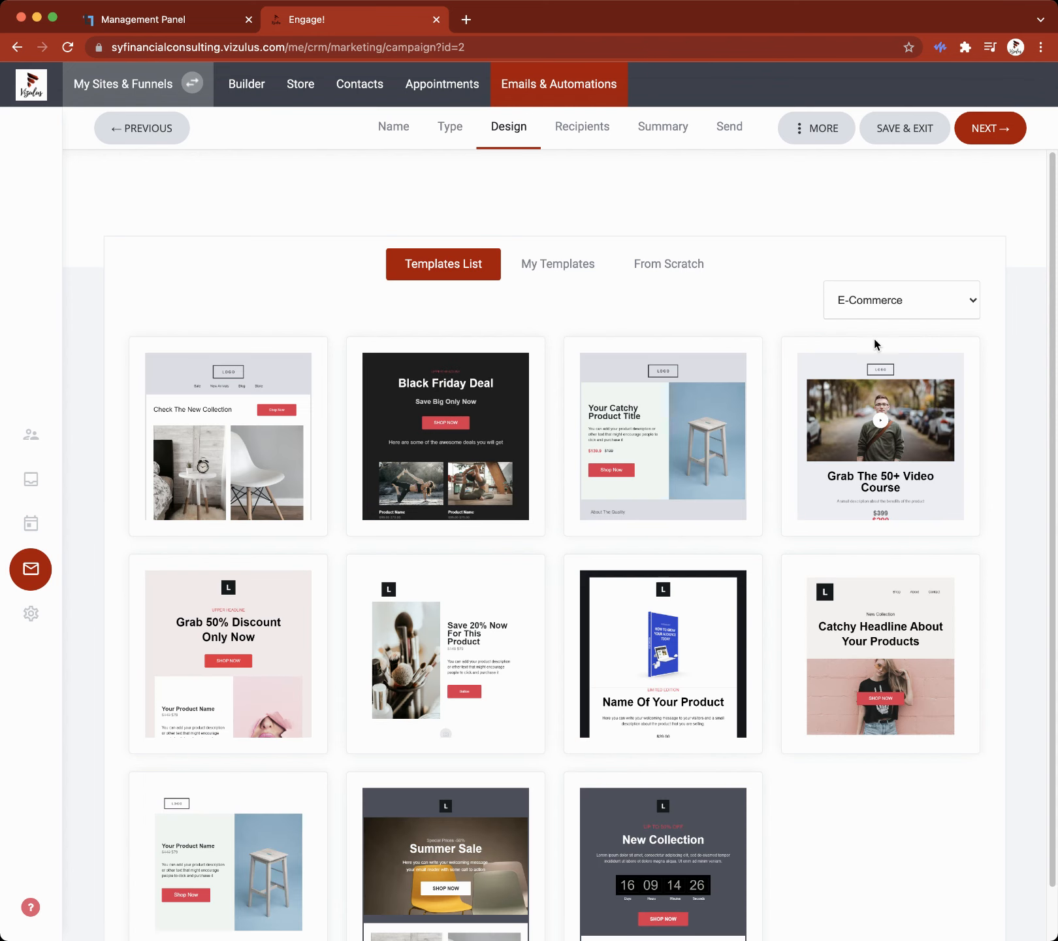
{"action": "left_click", "coordinate": [868, 373]}
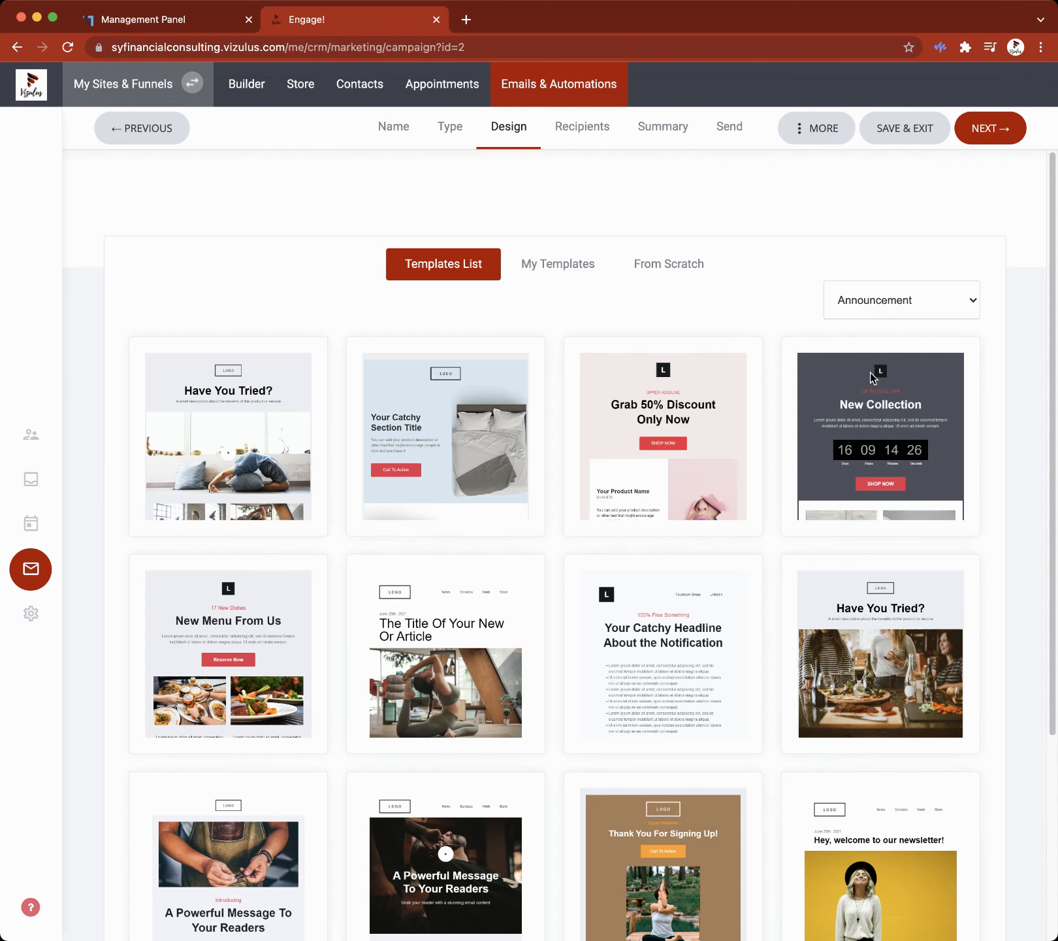
{"action": "left_click", "coordinate": [873, 312]}
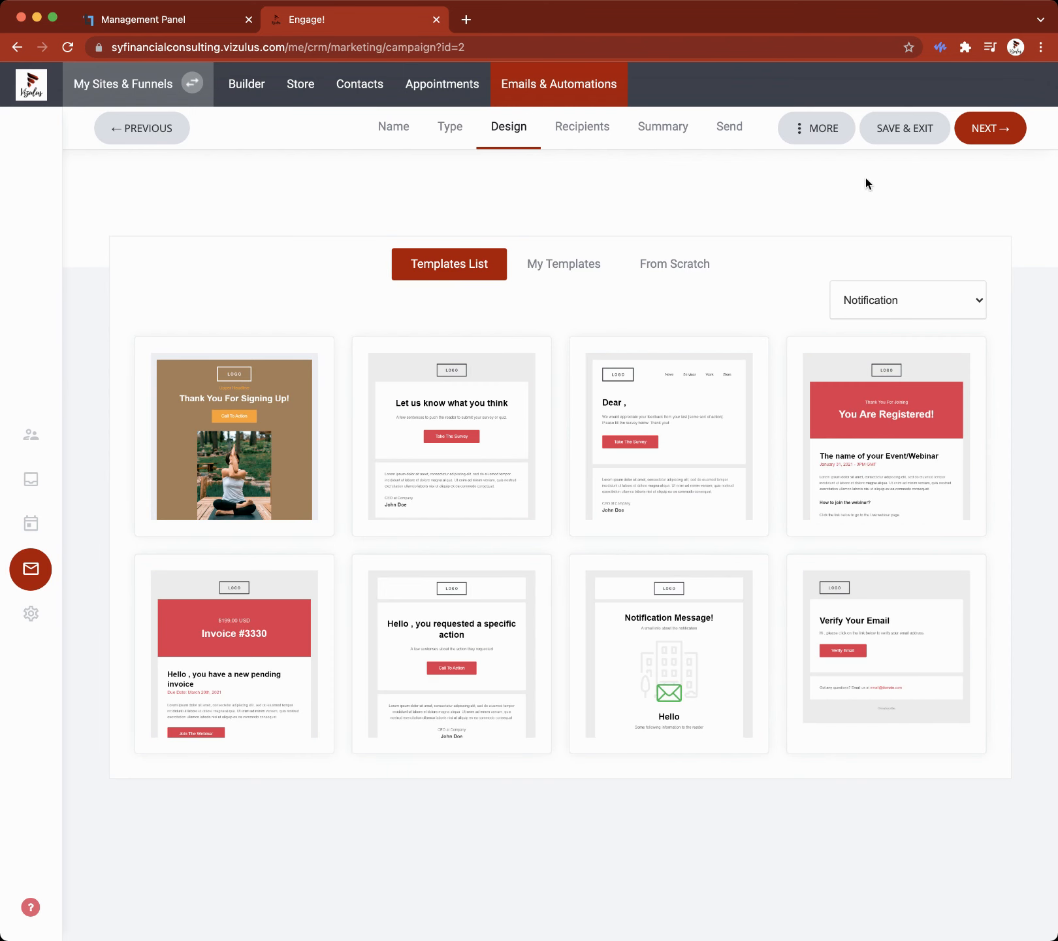
Step: Browse the Newsletter email templates and the full template list with the category filter set to All
{"action": "left_click", "coordinate": [882, 293]}
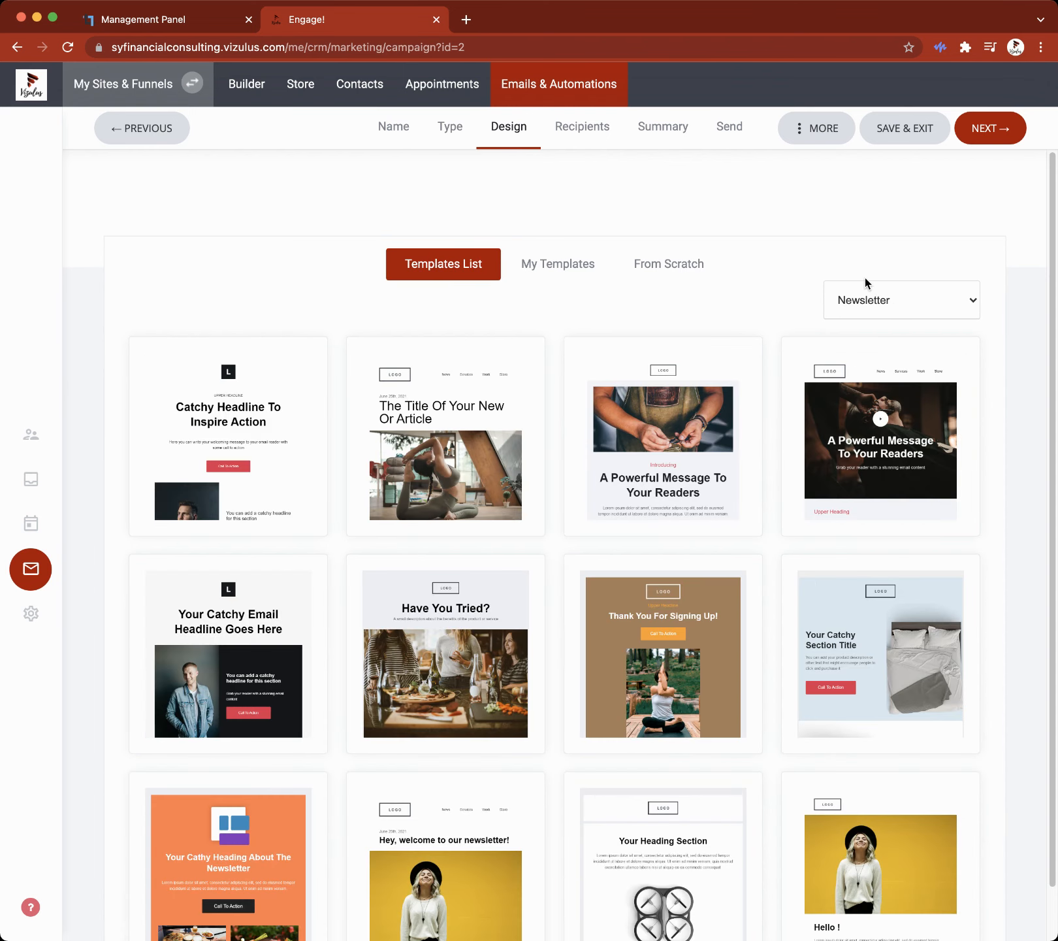
{"action": "left_click", "coordinate": [864, 279]}
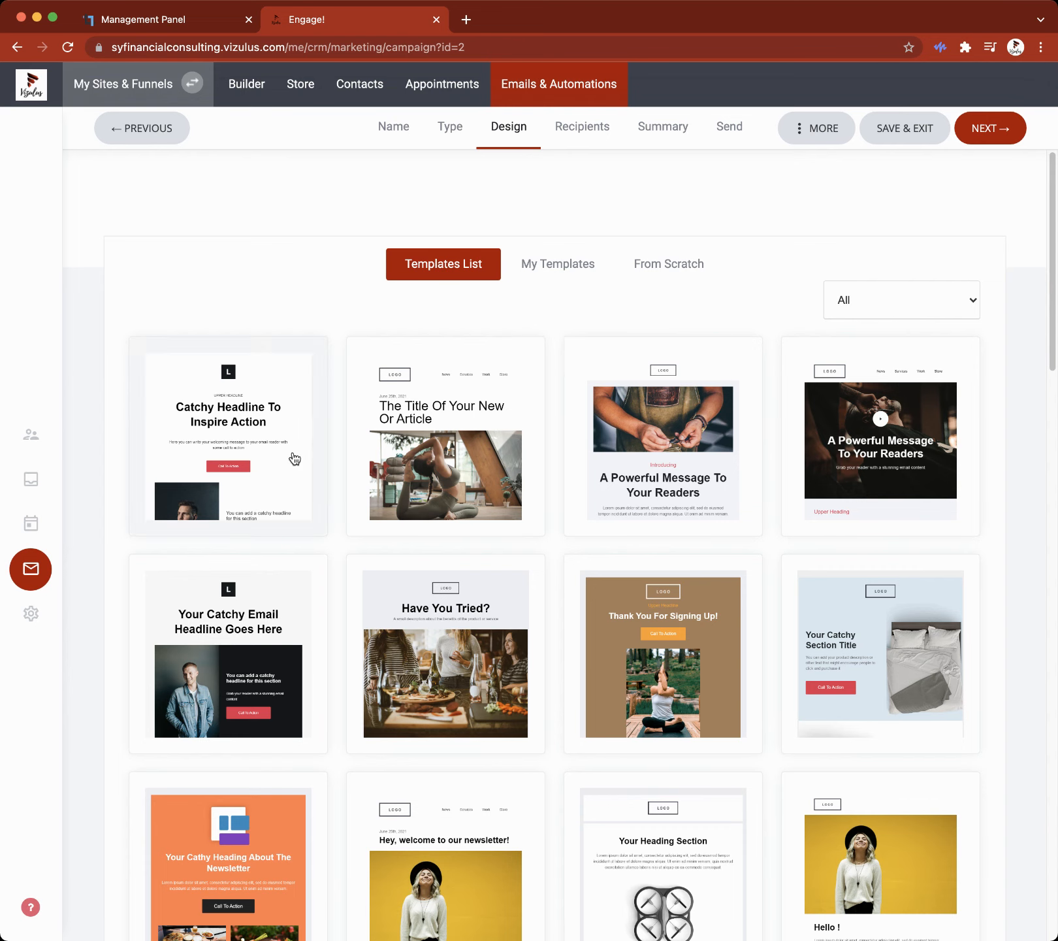
{"action": "scroll", "coordinate": [589, 536], "scroll_direction": "down", "scroll_amount": 6}
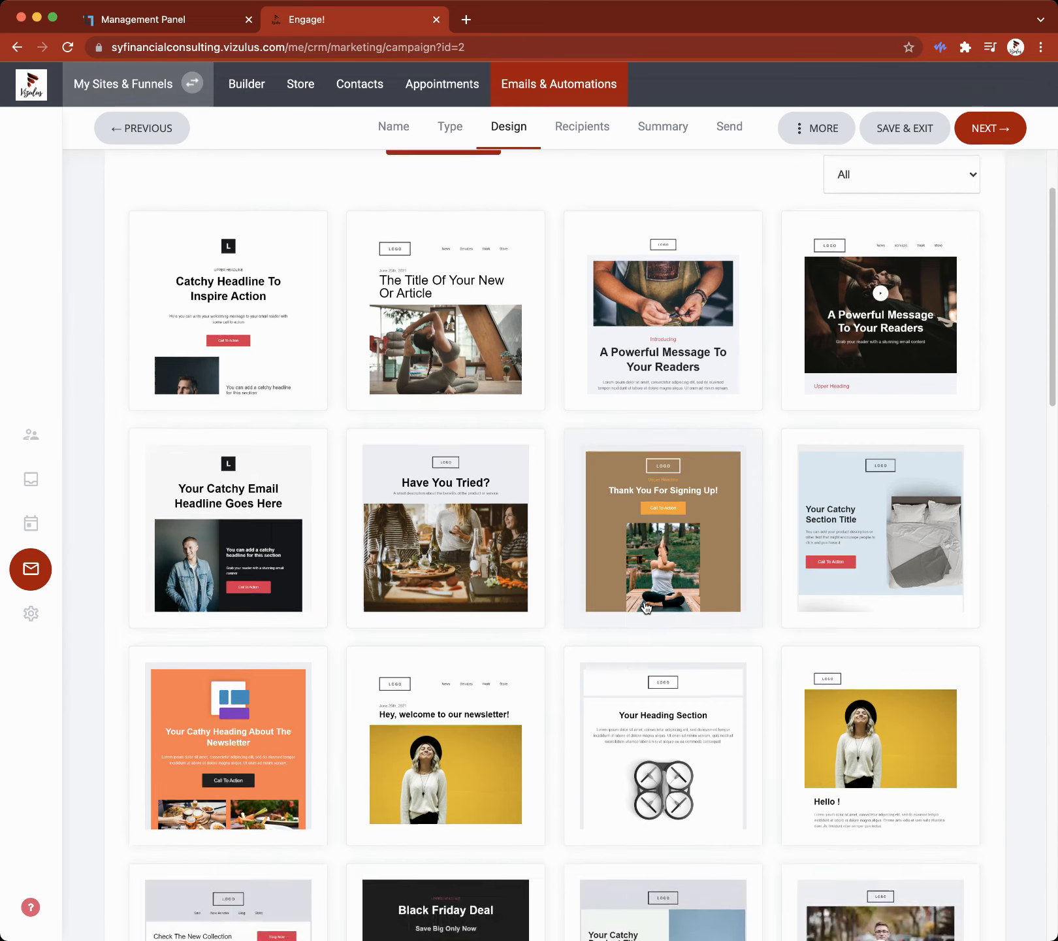
{"action": "scroll", "coordinate": [644, 605], "scroll_direction": "up", "scroll_amount": 6}
{"action": "scroll", "coordinate": [477, 664], "scroll_direction": "down", "scroll_amount": 7}
Step: Load the Black Friday Deal template and discard that design to return to the template list
{"action": "left_click", "coordinate": [522, 620]}
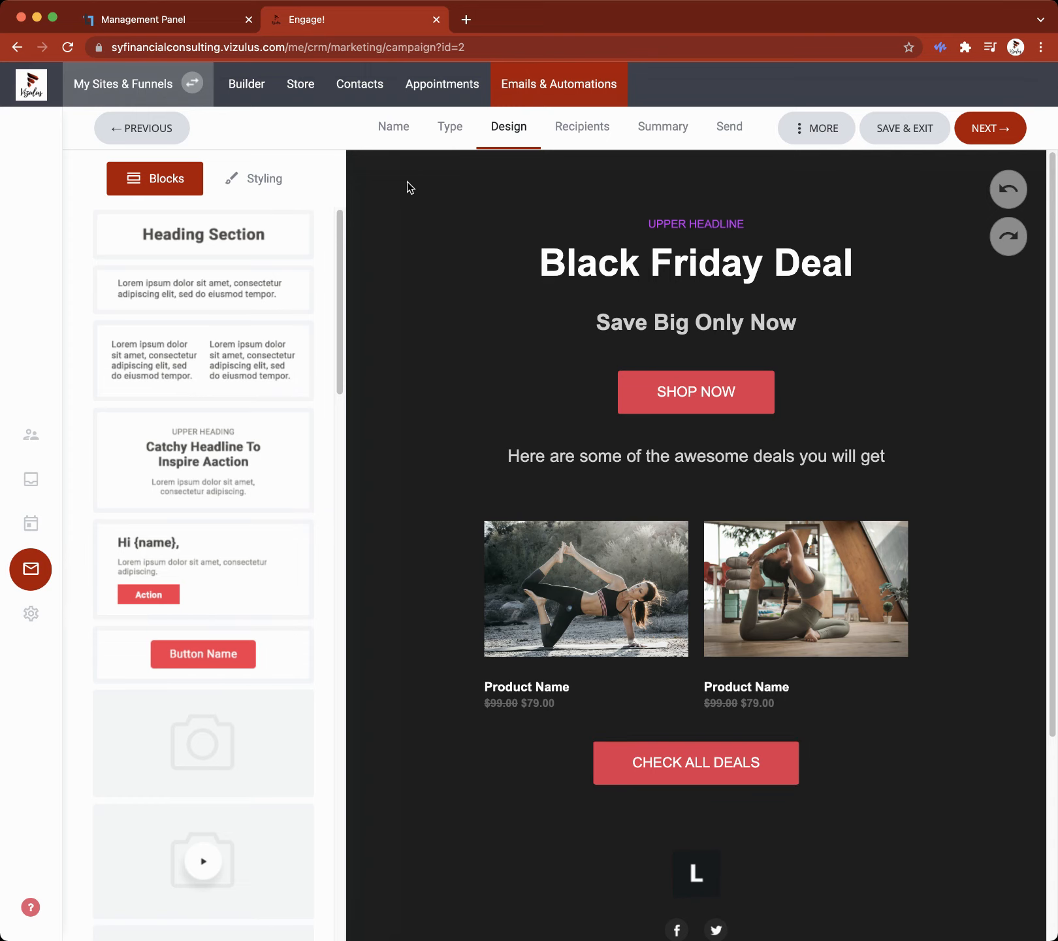
{"action": "left_click", "coordinate": [810, 141]}
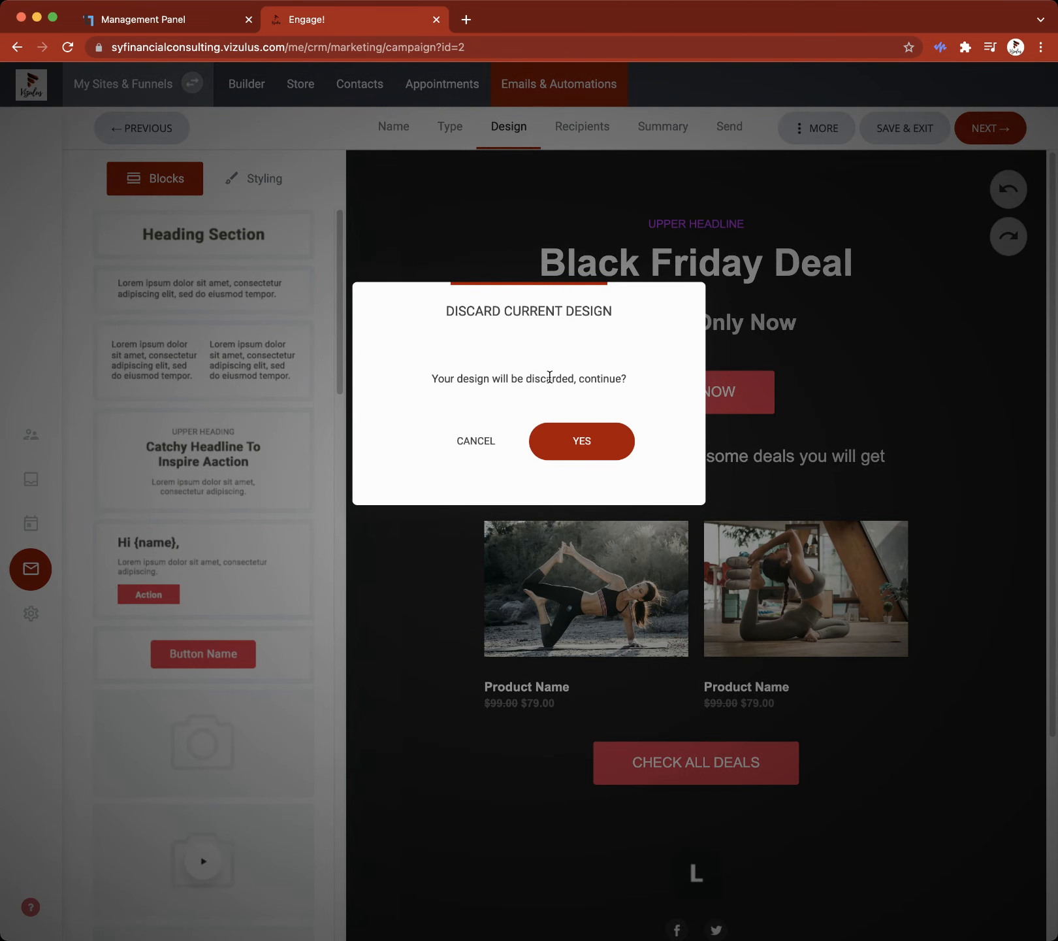
{"action": "left_click", "coordinate": [586, 443]}
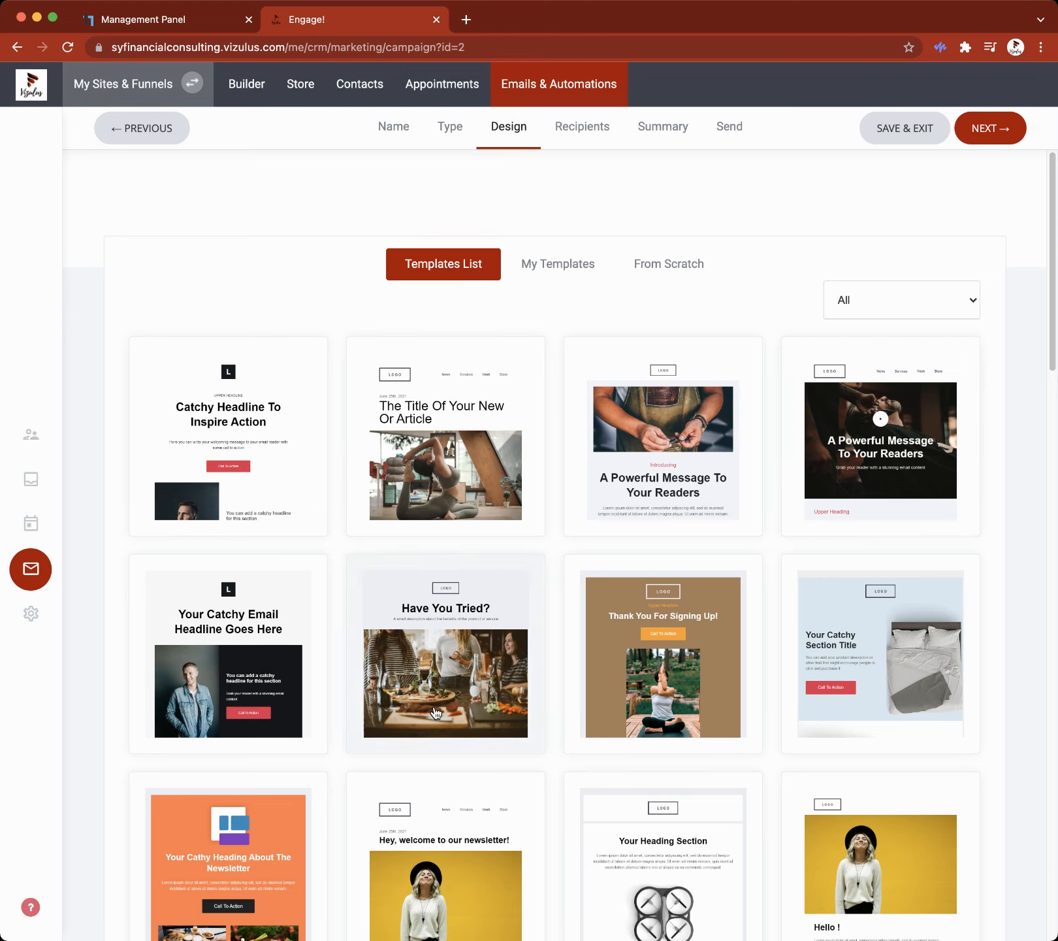
Step: Load the "Save 20% Now For This Product" template with the makeup brushes as the campaign design
{"action": "scroll", "coordinate": [647, 497], "scroll_direction": "down", "scroll_amount": 1}
{"action": "scroll", "coordinate": [524, 441], "scroll_direction": "down", "scroll_amount": 2}
{"action": "scroll", "coordinate": [525, 441], "scroll_direction": "up", "scroll_amount": 2}
{"action": "scroll", "coordinate": [526, 614], "scroll_direction": "down", "scroll_amount": 5}
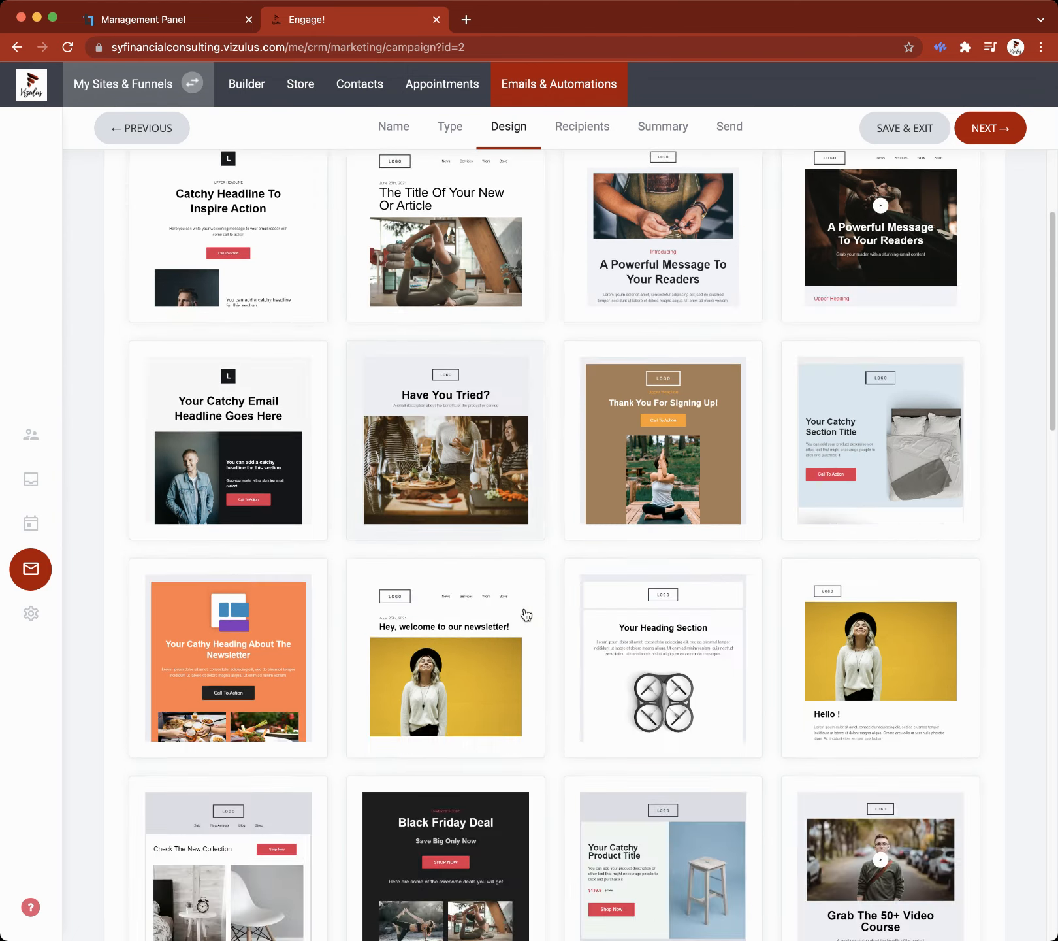
{"action": "scroll", "coordinate": [526, 615], "scroll_direction": "down", "scroll_amount": 12}
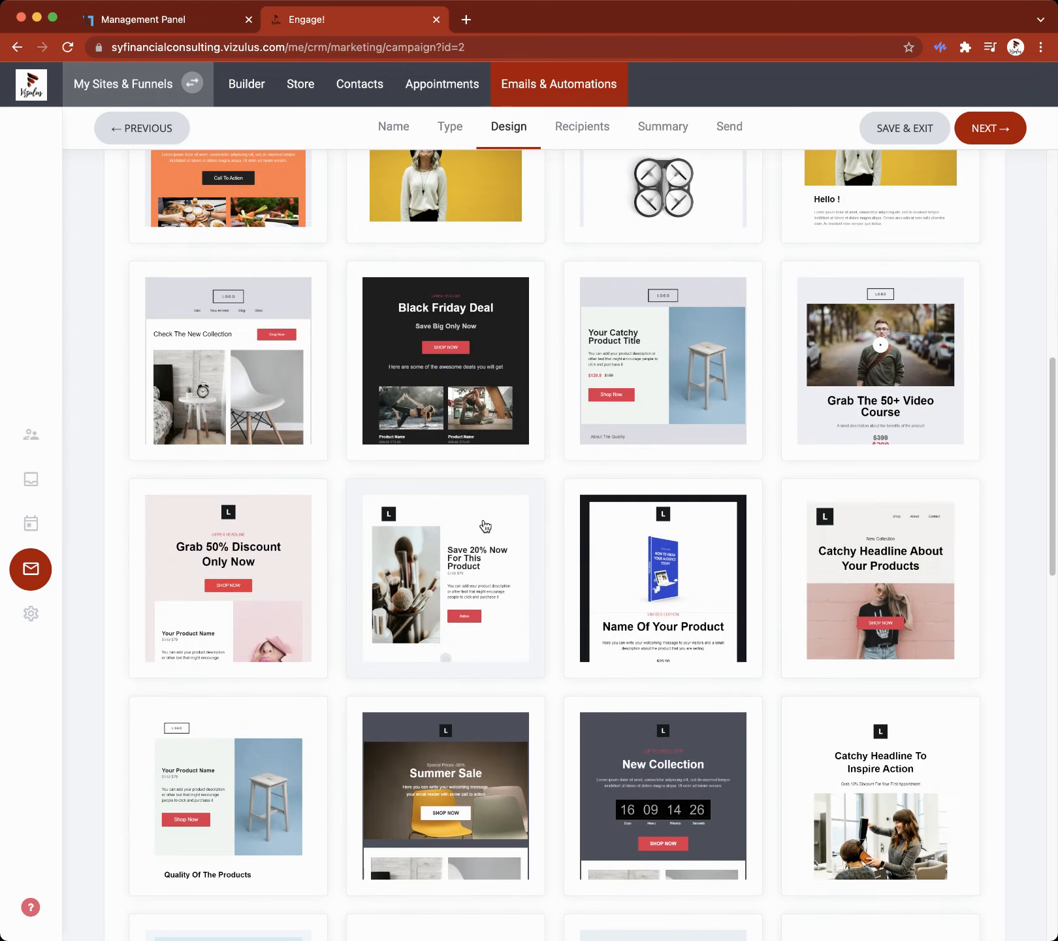
{"action": "left_click", "coordinate": [484, 527]}
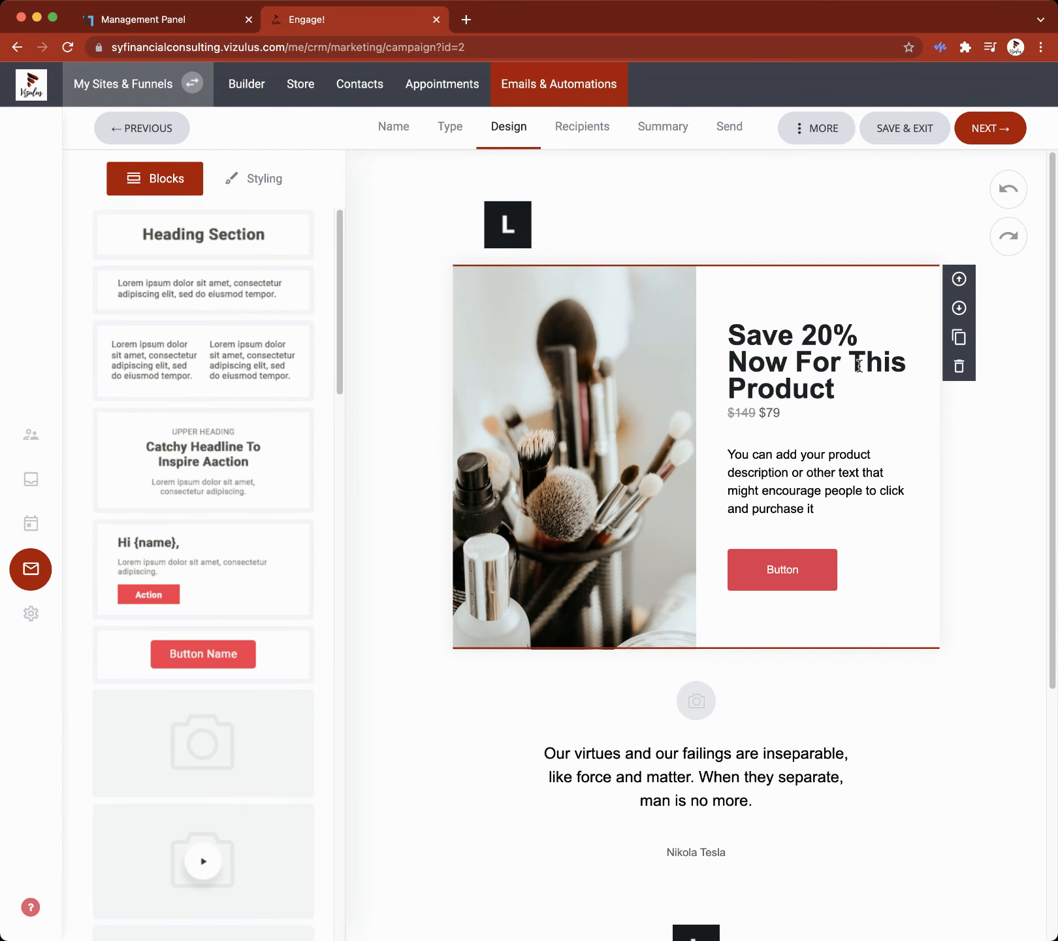
Step: Replace the product section's makeup-brush image with the yoga class photo from the Images folder
{"action": "left_click", "coordinate": [580, 419]}
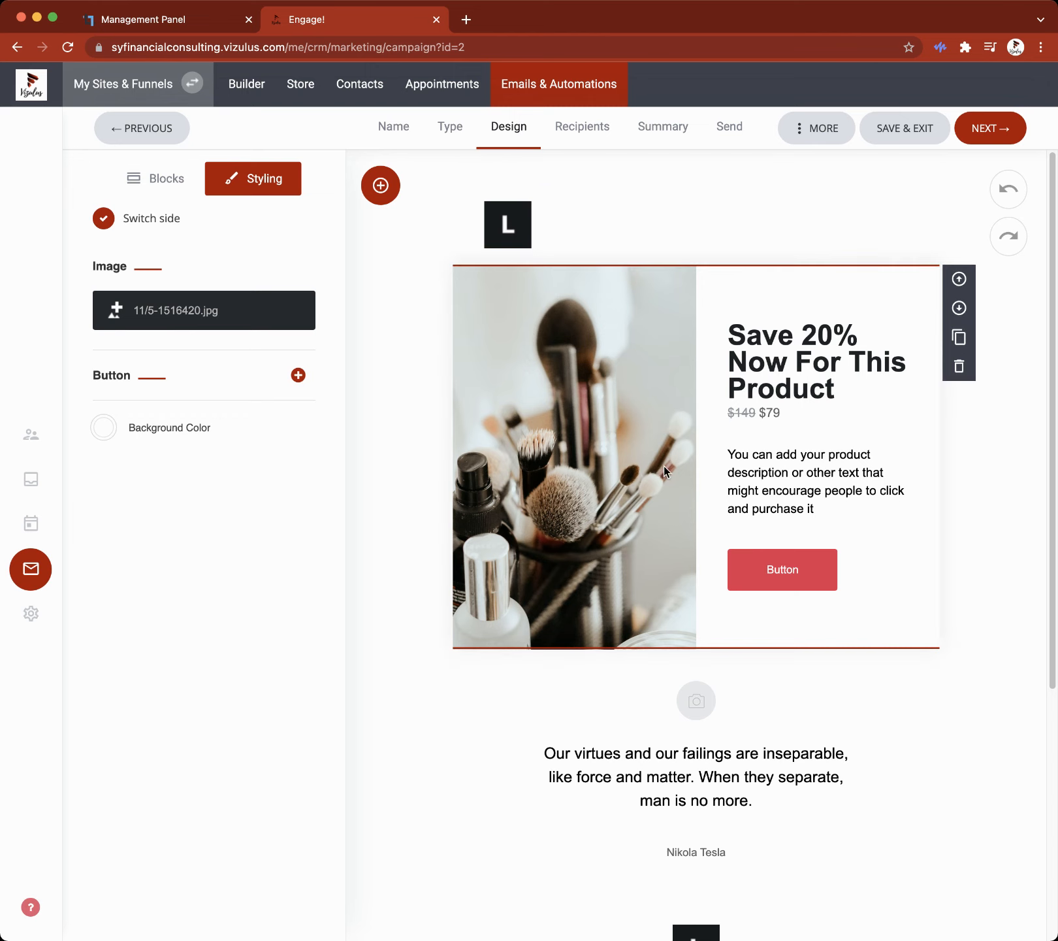
{"action": "left_click", "coordinate": [165, 317]}
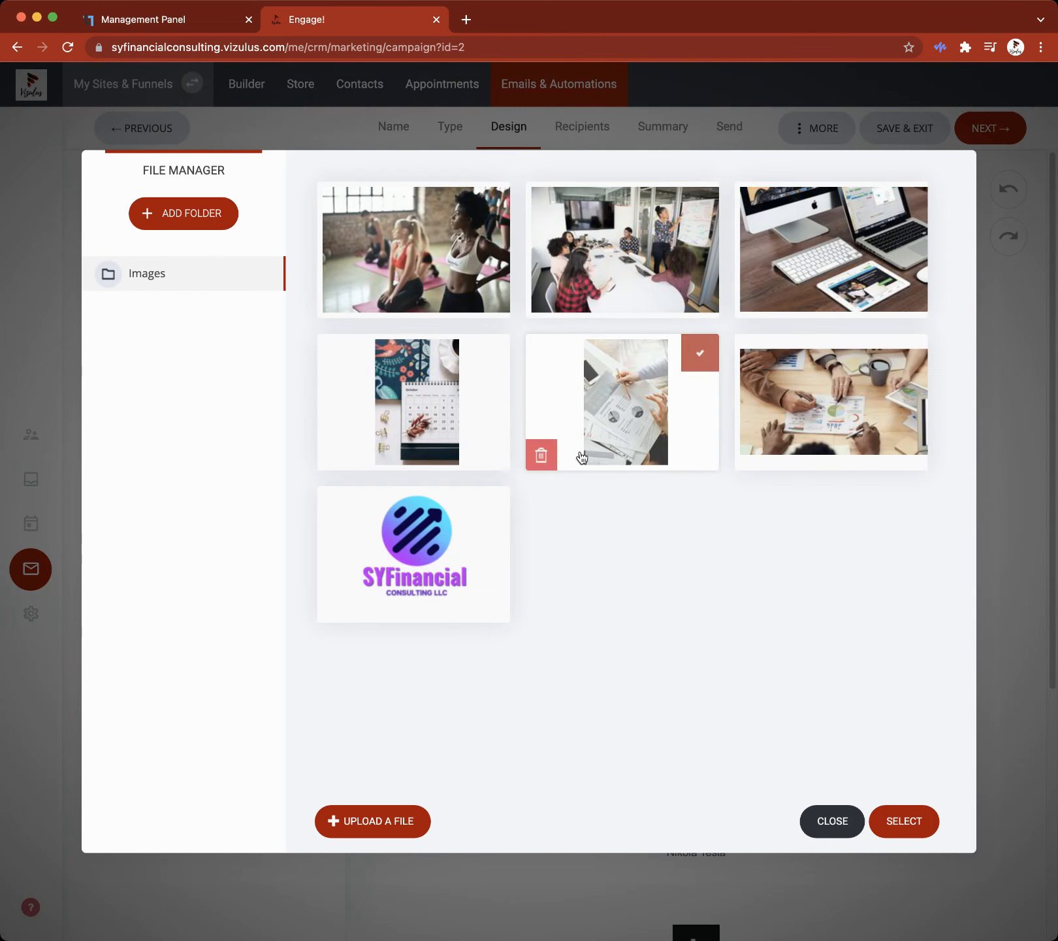
{"action": "left_click", "coordinate": [416, 248]}
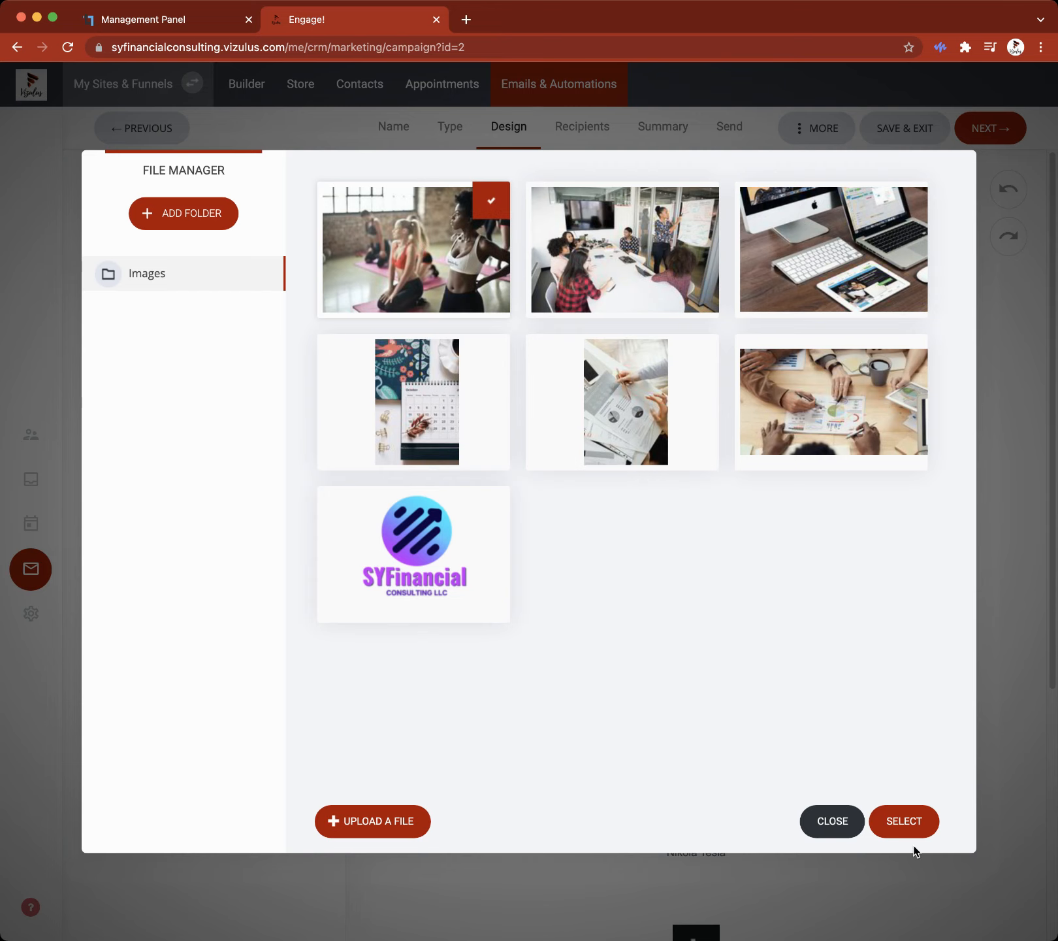
{"action": "left_click", "coordinate": [911, 824]}
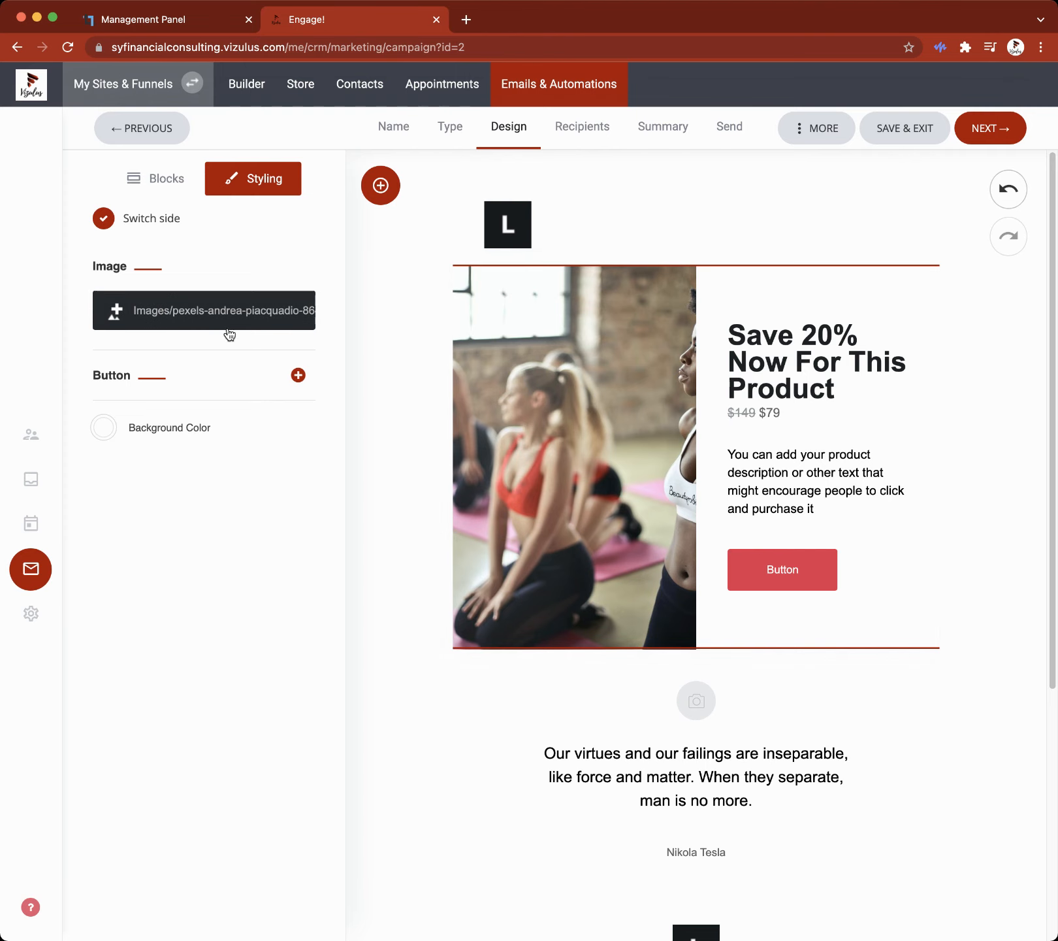
Step: Set the product section's image to the photo of the desk with the iMac, laptop and tablet
{"action": "left_click", "coordinate": [217, 320]}
{"action": "left_click", "coordinate": [828, 293]}
{"action": "left_click", "coordinate": [914, 820]}
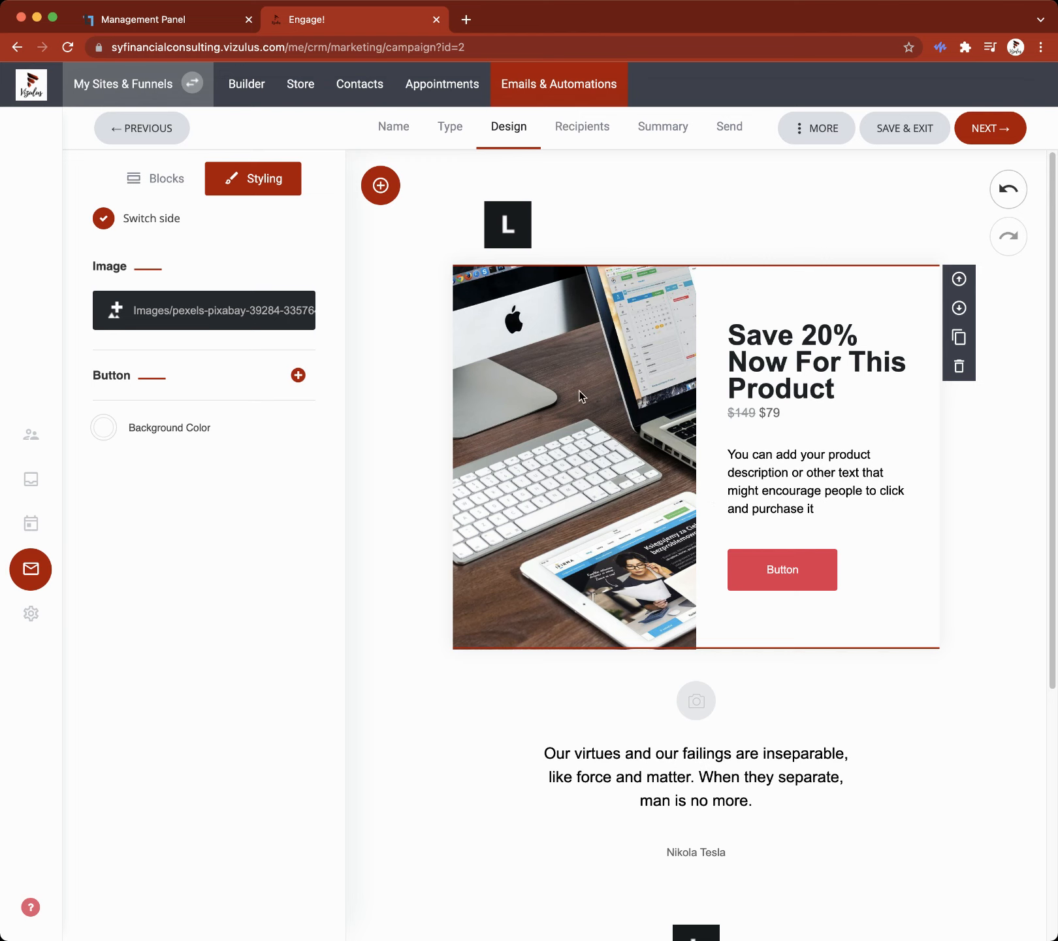
Step: Try replacing the product section's heading with "Hi Save 20%", and undo the text change
{"action": "triple_click", "coordinate": [790, 368]}
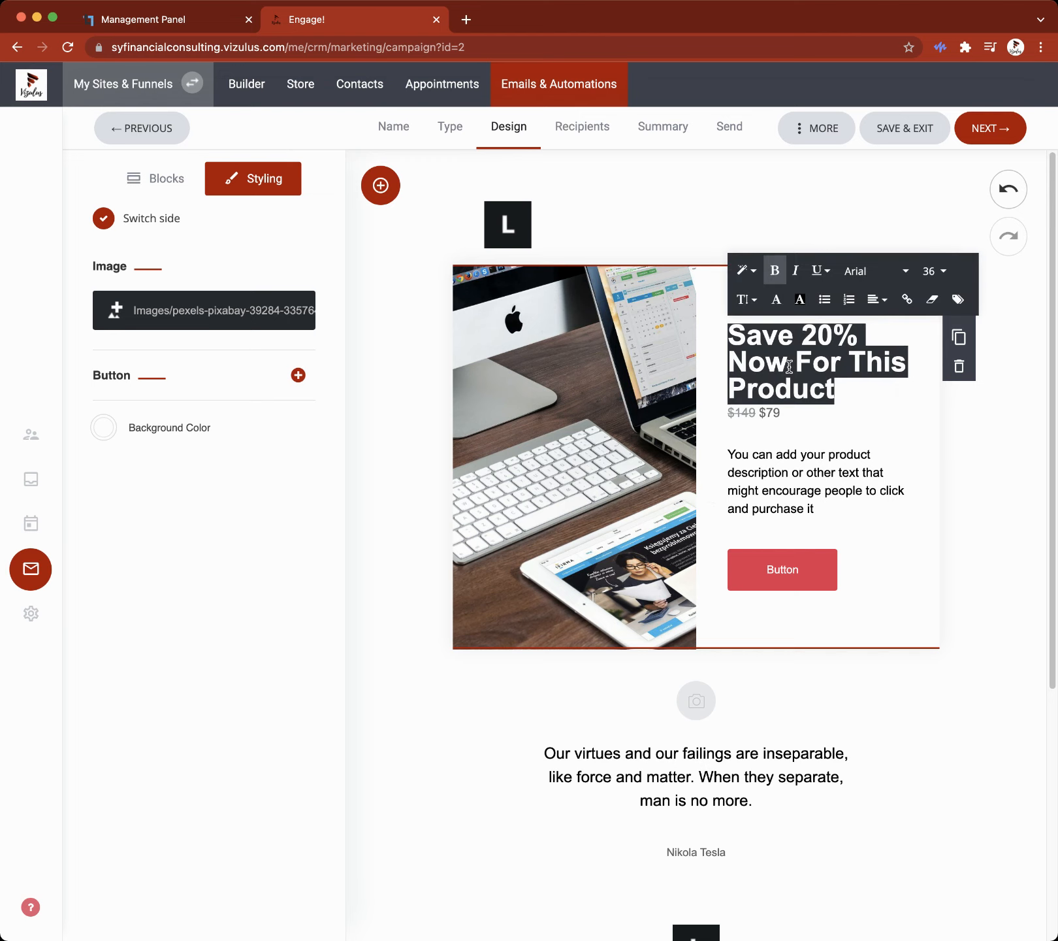
{"action": "type", "text": "Hi Save "}
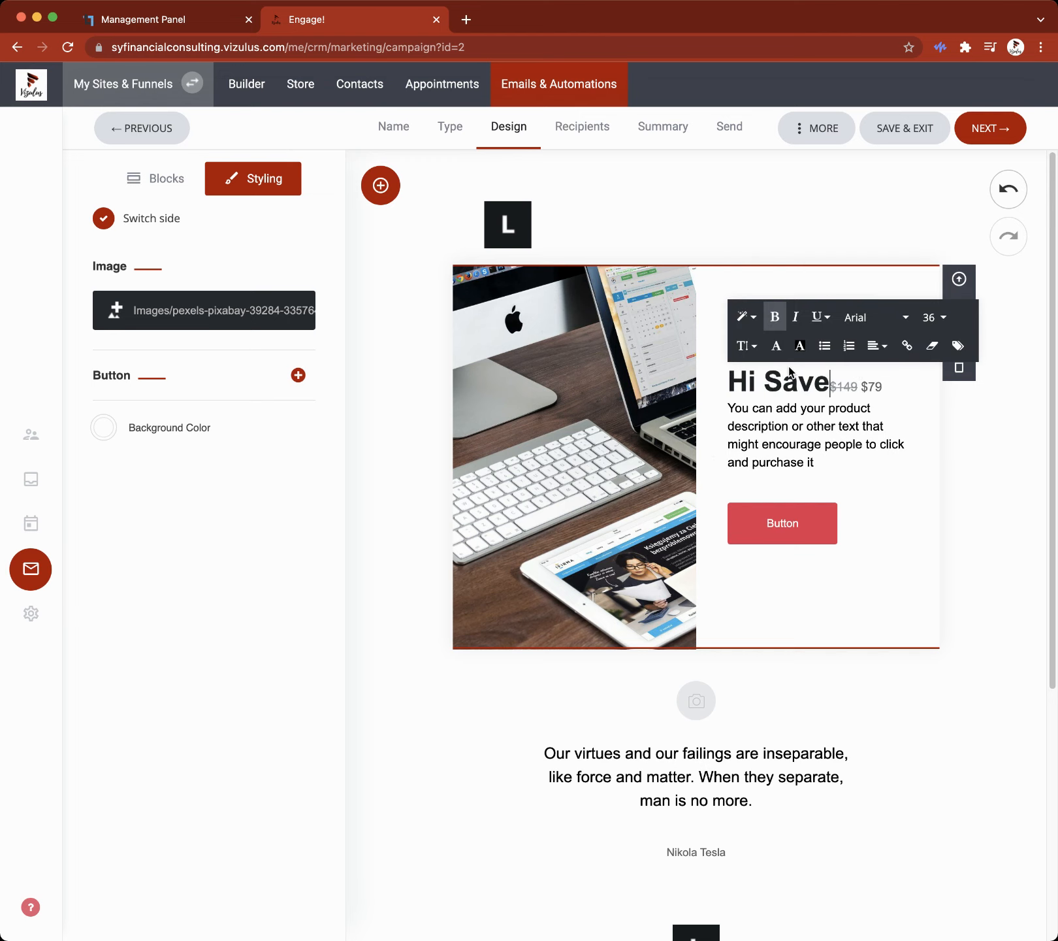
{"action": "type", "text": "20"}
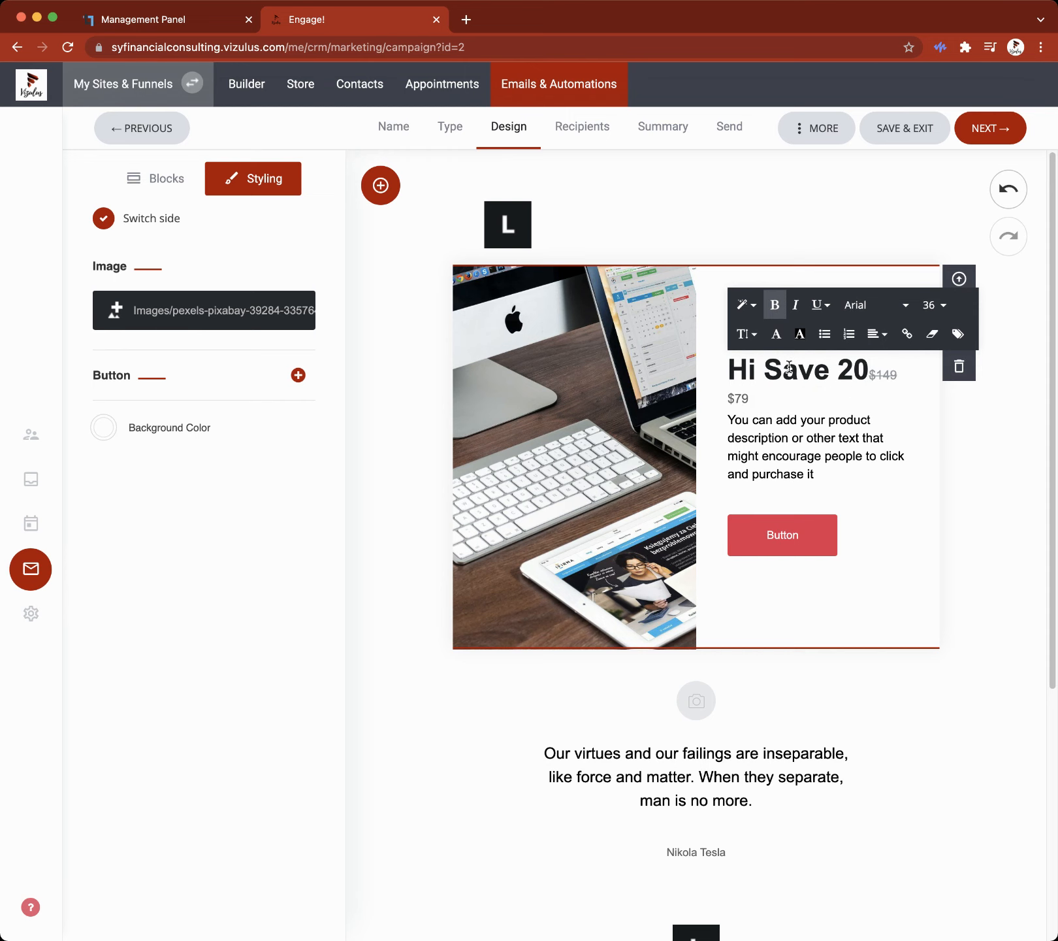
{"action": "type", "text": "%"}
{"action": "key", "text": "Return"}
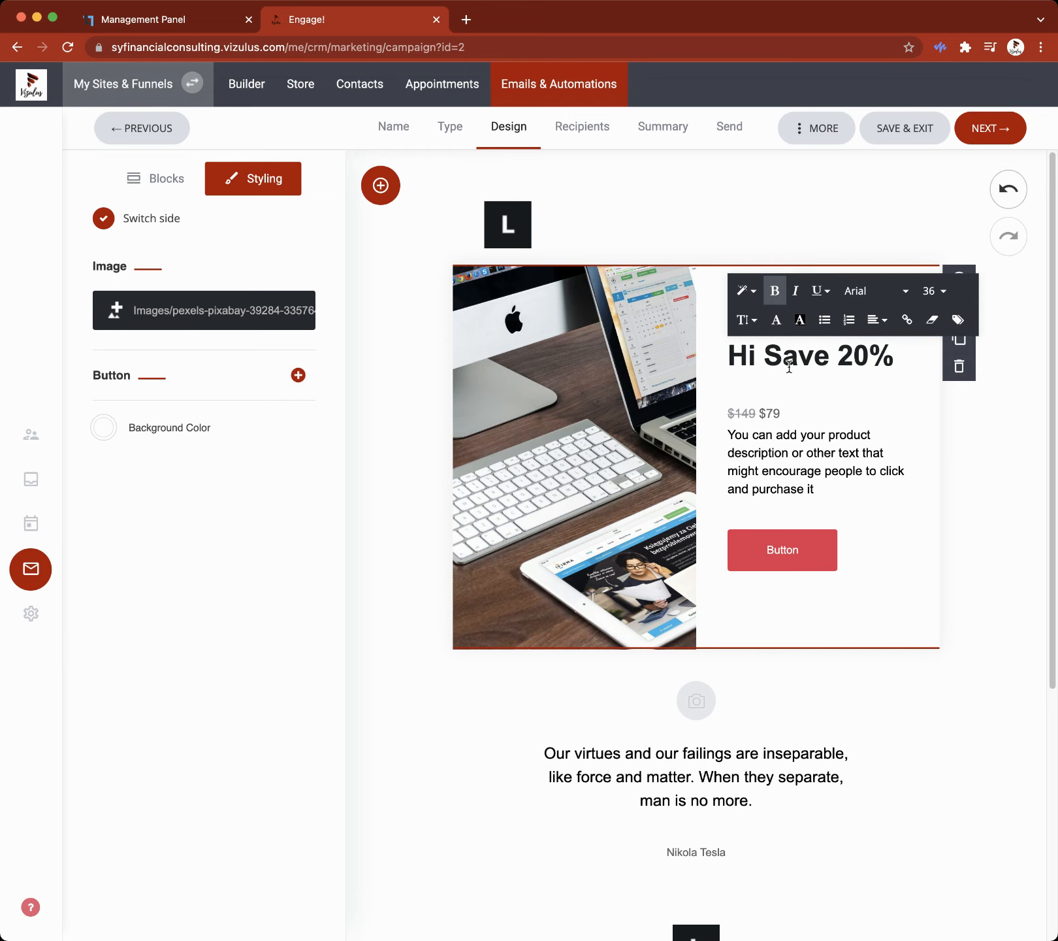
{"action": "left_click", "coordinate": [948, 470]}
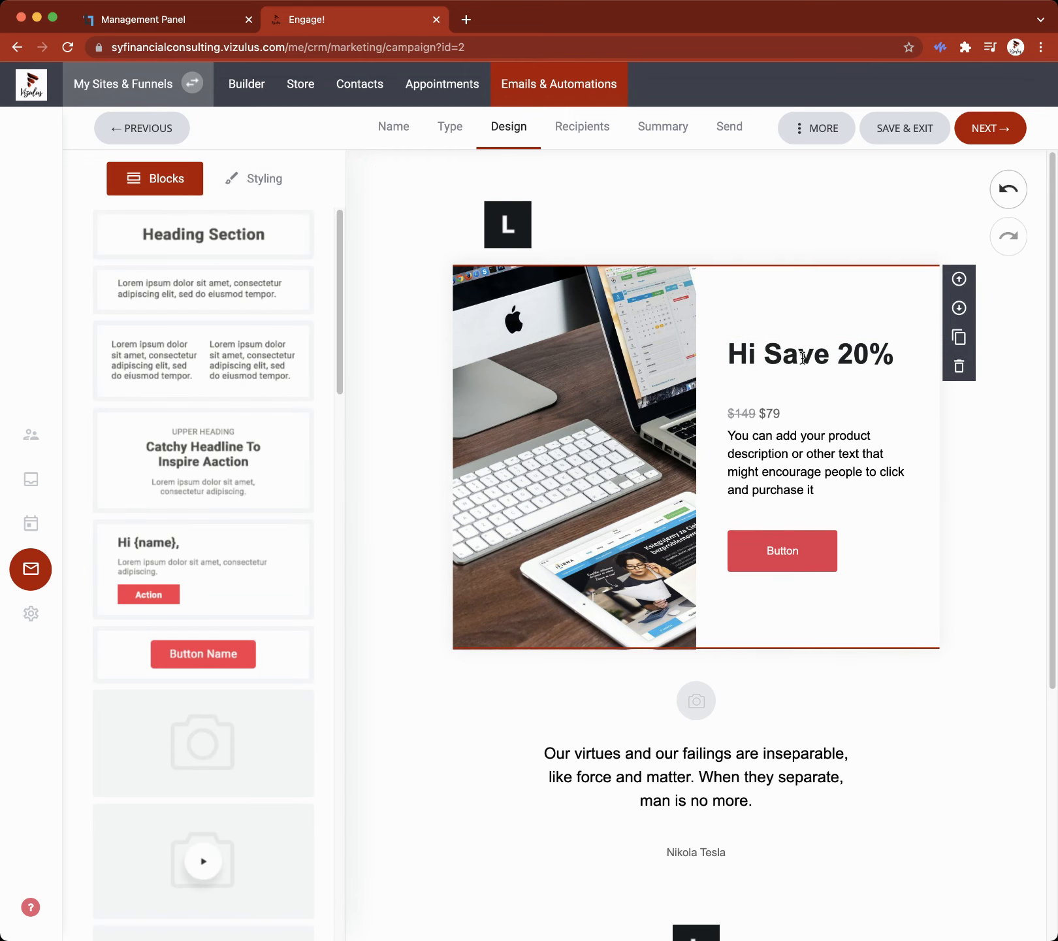
{"action": "left_click", "coordinate": [1008, 196]}
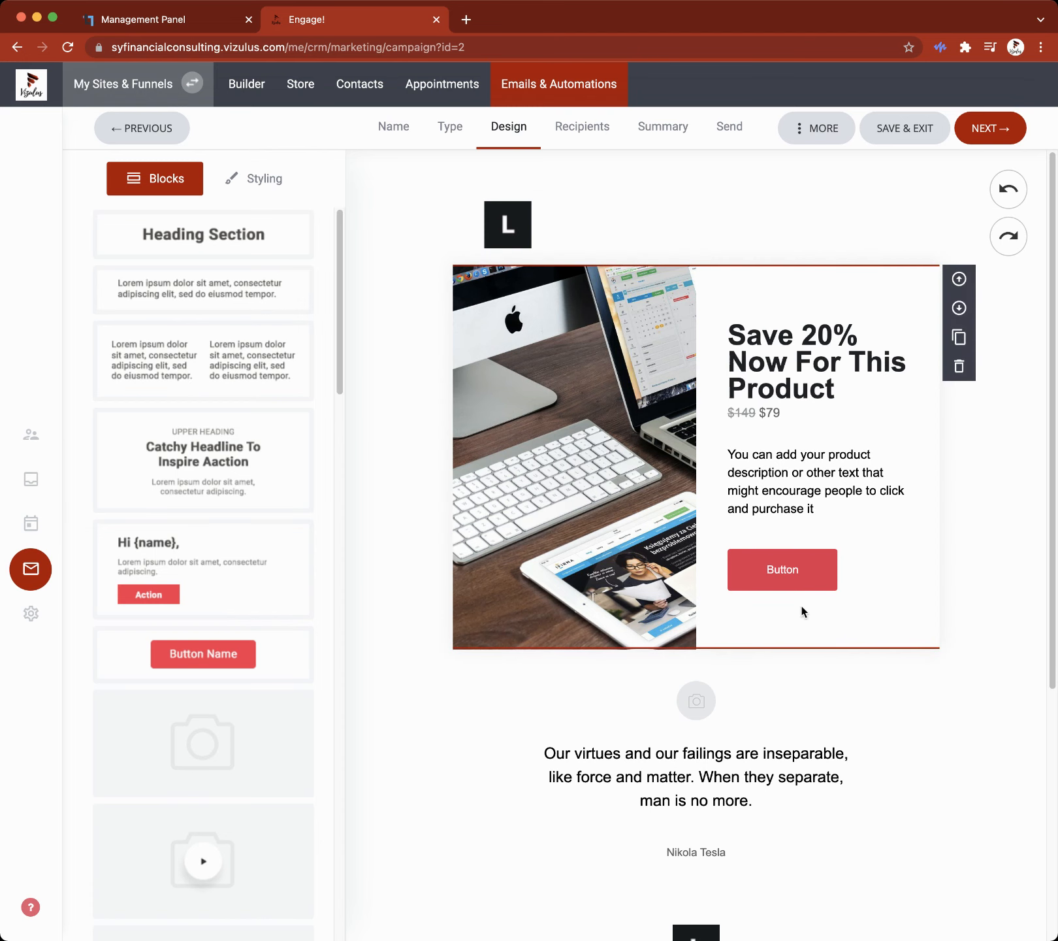
{"action": "left_click", "coordinate": [1009, 196]}
Step: Insert the "Catchy Headline To Inspire Action" block with image background between the product section and the quote
{"action": "scroll", "coordinate": [210, 509], "scroll_direction": "down", "scroll_amount": 15}
{"action": "scroll", "coordinate": [215, 506], "scroll_direction": "down", "scroll_amount": 1}
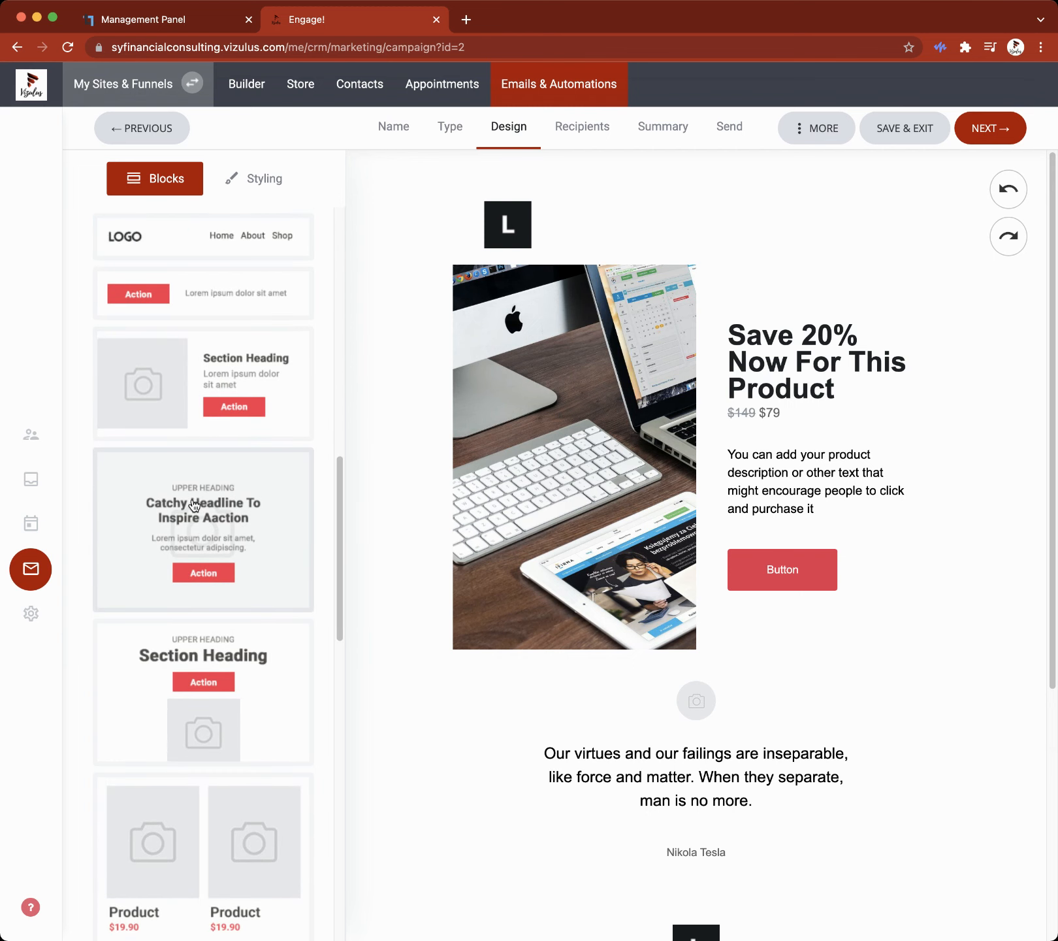
{"action": "left_click_drag", "start_coordinate": [189, 503], "coordinate": [691, 674]}
{"action": "scroll", "coordinate": [718, 653], "scroll_direction": "down", "scroll_amount": 5}
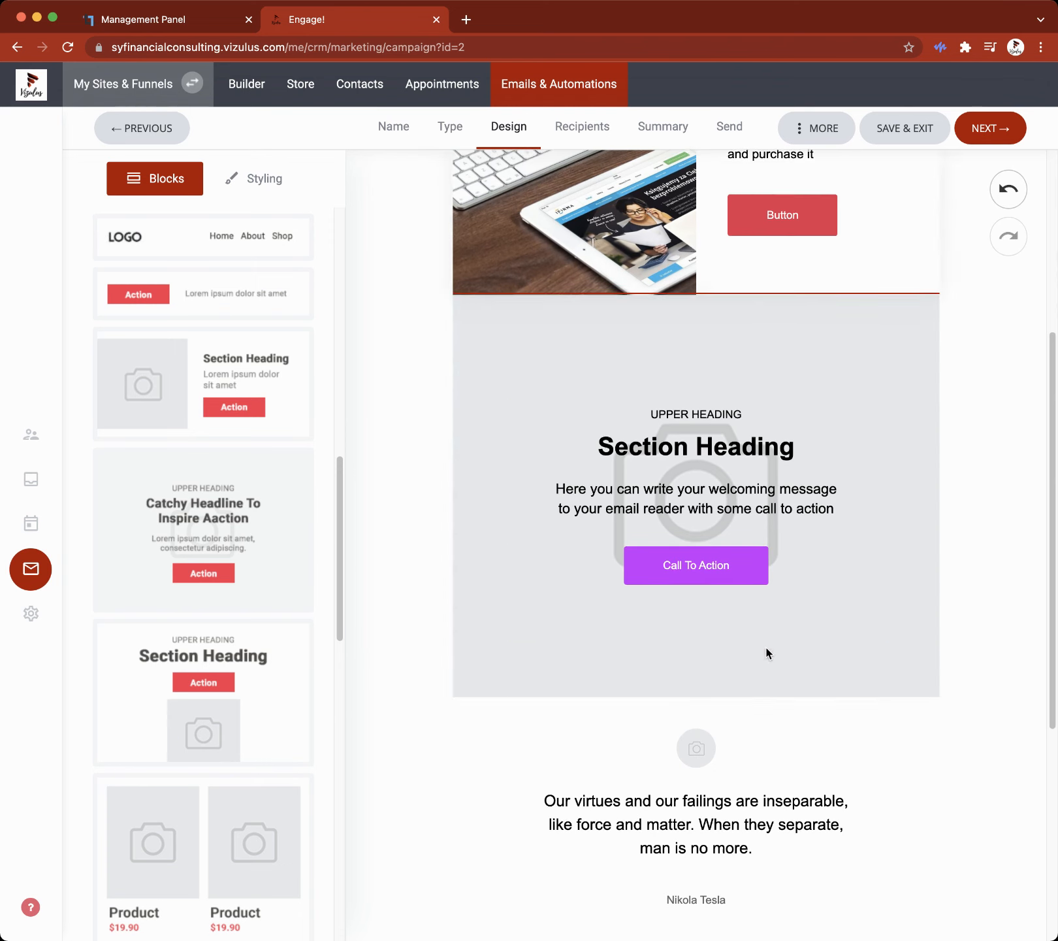
{"action": "scroll", "coordinate": [684, 337], "scroll_direction": "up", "scroll_amount": 3}
Step: Set the inserted block's image to the office meeting photo and select its "Section Heading" text
{"action": "left_click", "coordinate": [507, 457]}
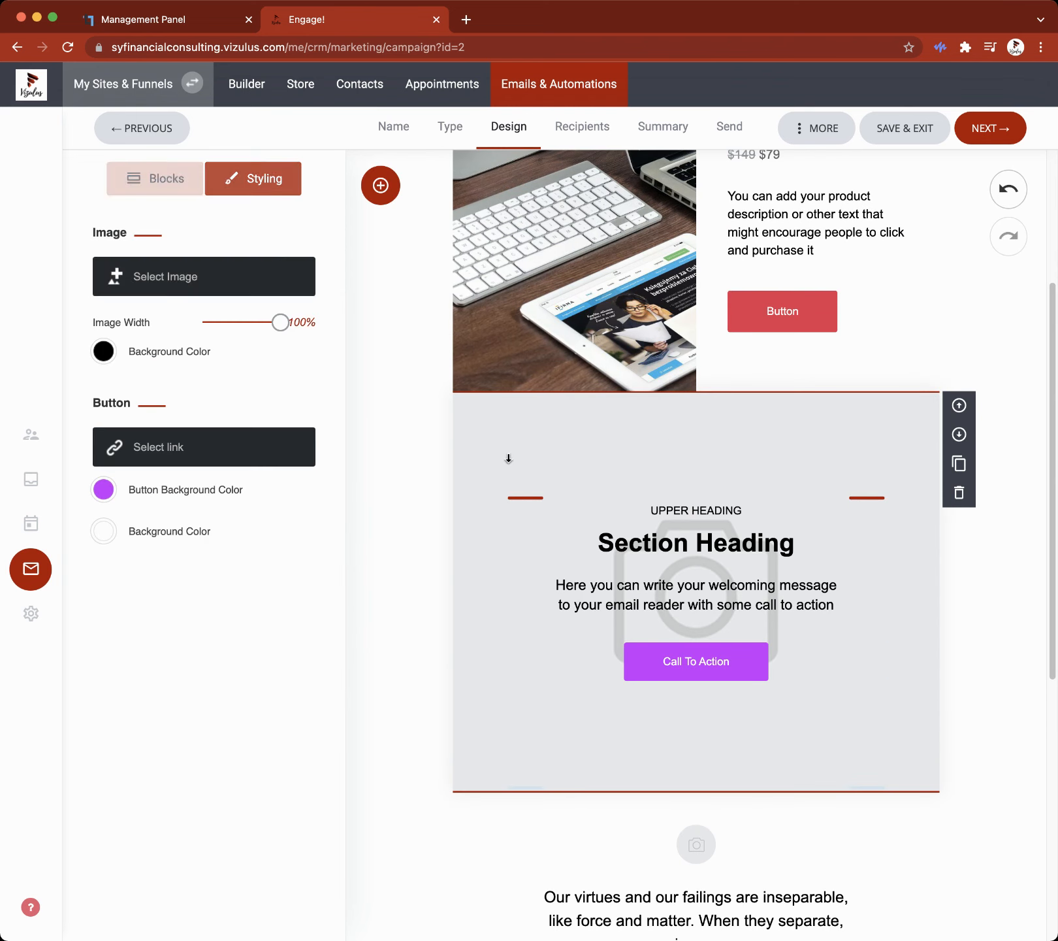
{"action": "left_click", "coordinate": [167, 281]}
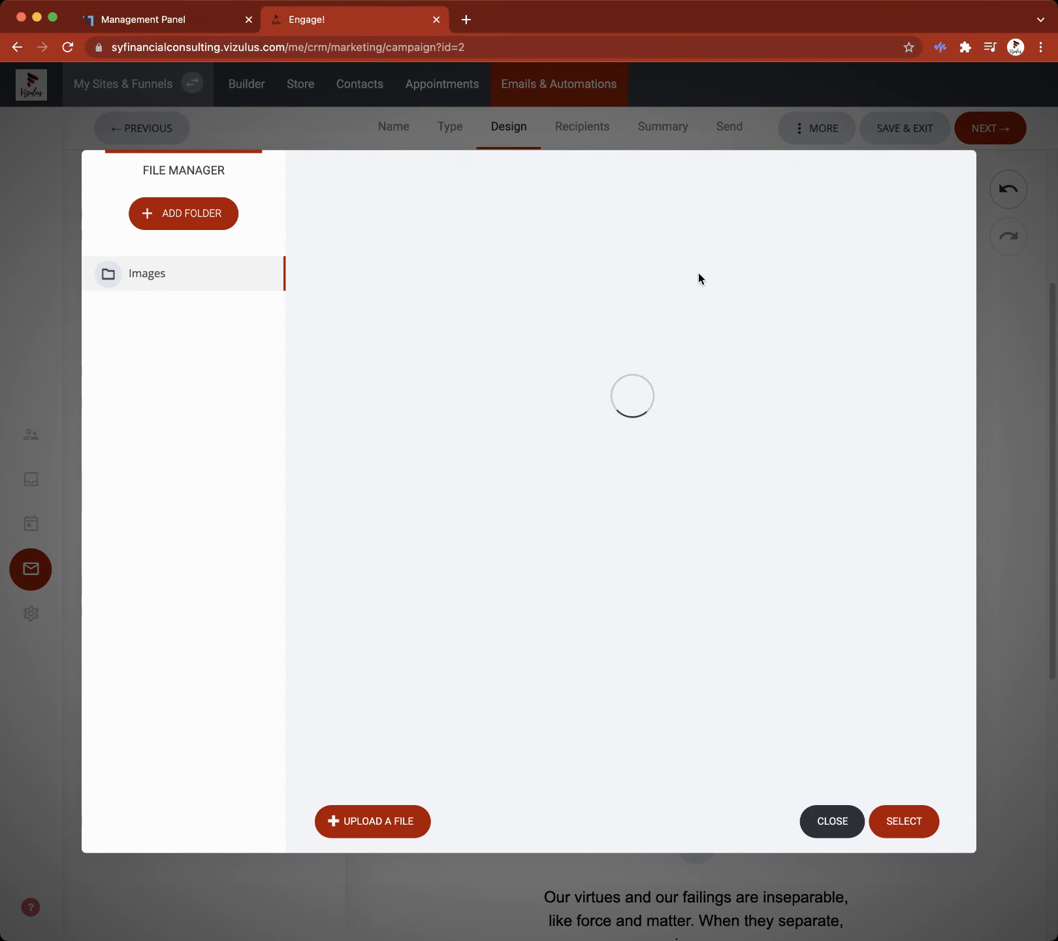
{"action": "left_click", "coordinate": [614, 275]}
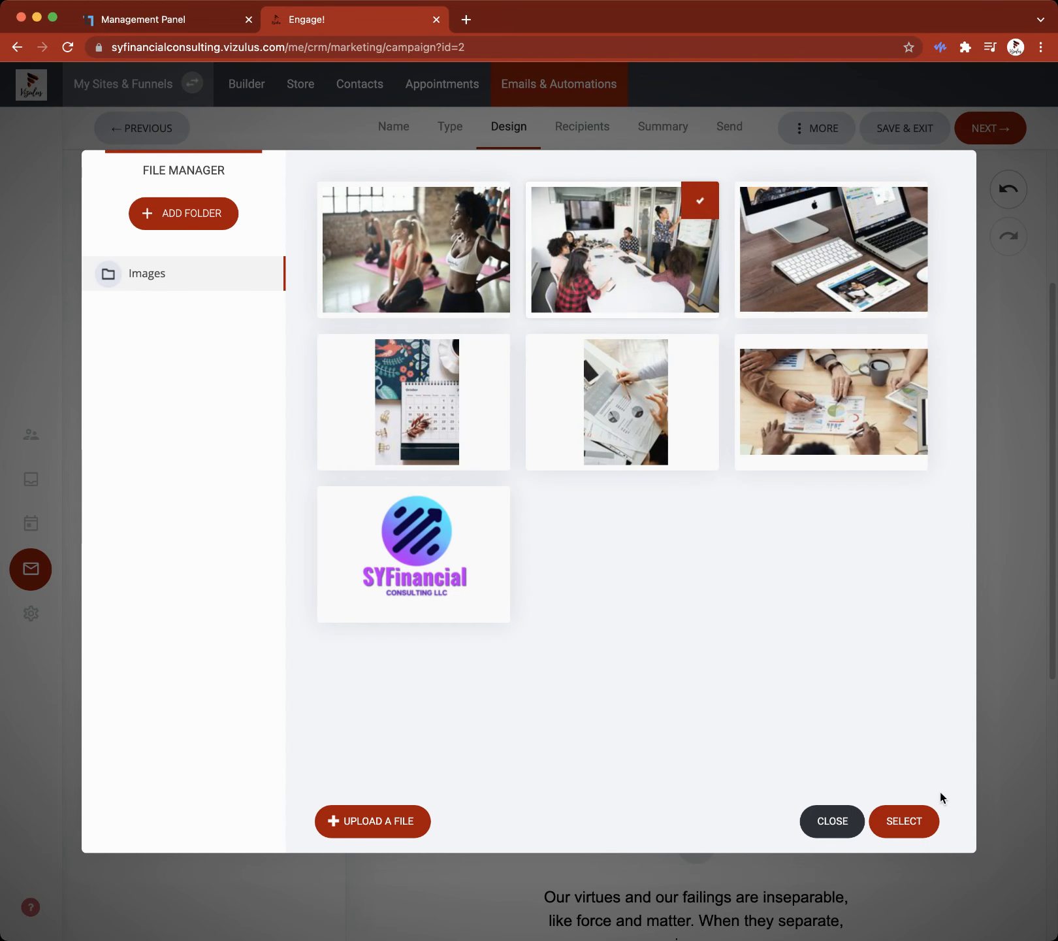
{"action": "left_click", "coordinate": [904, 821]}
{"action": "scroll", "coordinate": [876, 664], "scroll_direction": "down", "scroll_amount": 5}
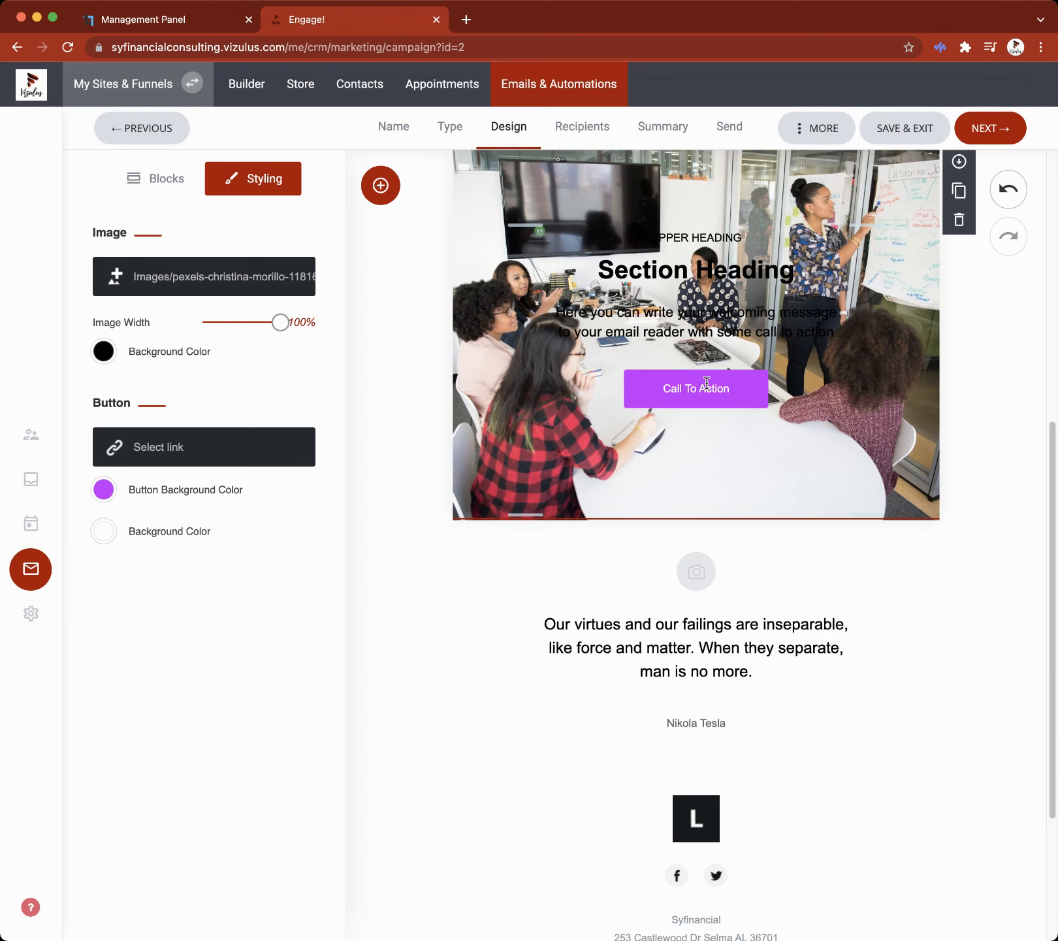
{"action": "scroll", "coordinate": [699, 367], "scroll_direction": "up", "scroll_amount": 2}
{"action": "left_click", "coordinate": [696, 370]}
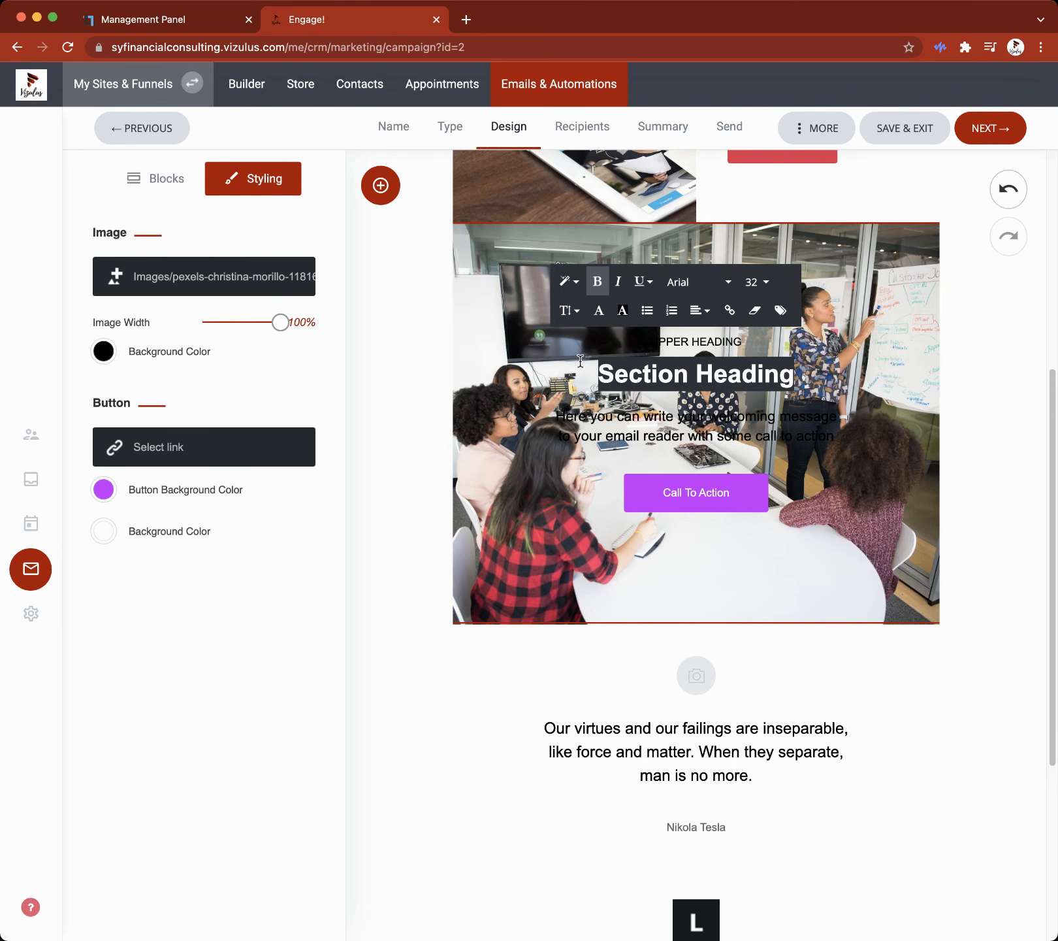
Step: Undo the meeting photo and the insertion of the headline block
{"action": "scroll", "coordinate": [725, 593], "scroll_direction": "up", "scroll_amount": 6}
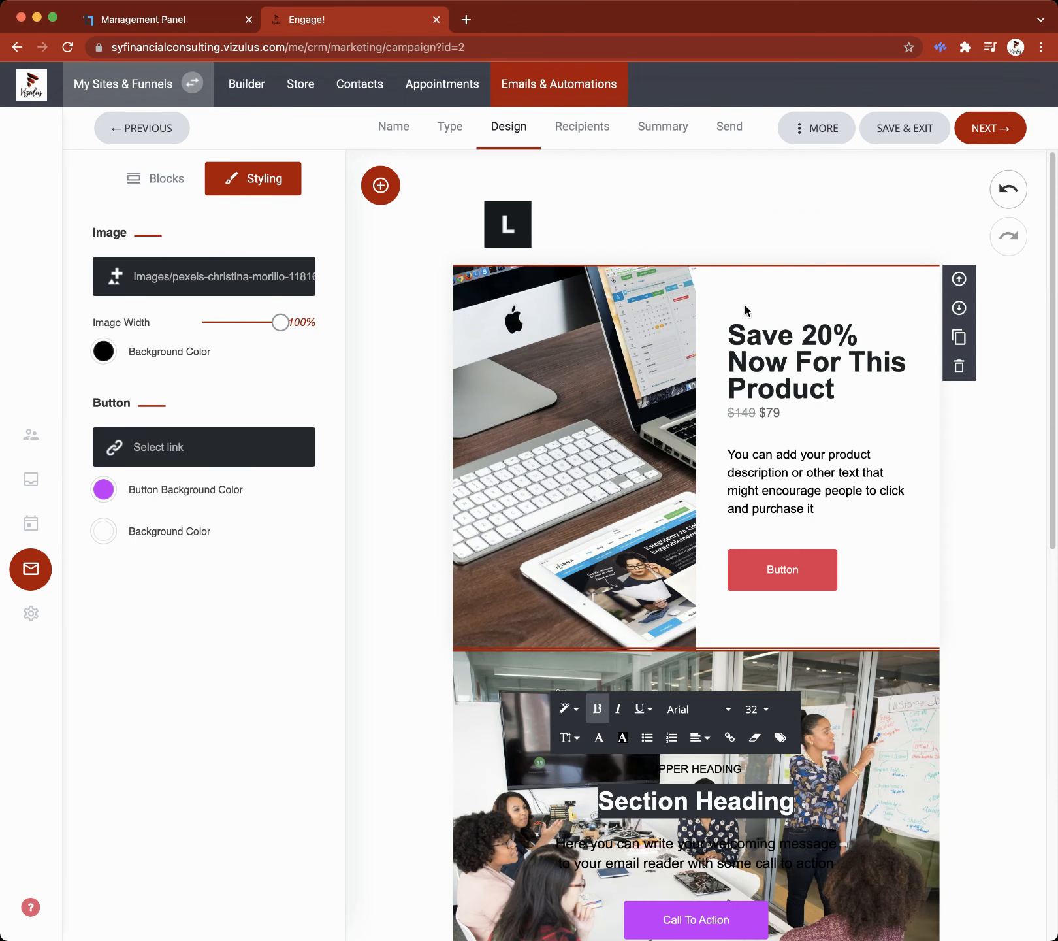
{"action": "left_click", "coordinate": [1009, 190]}
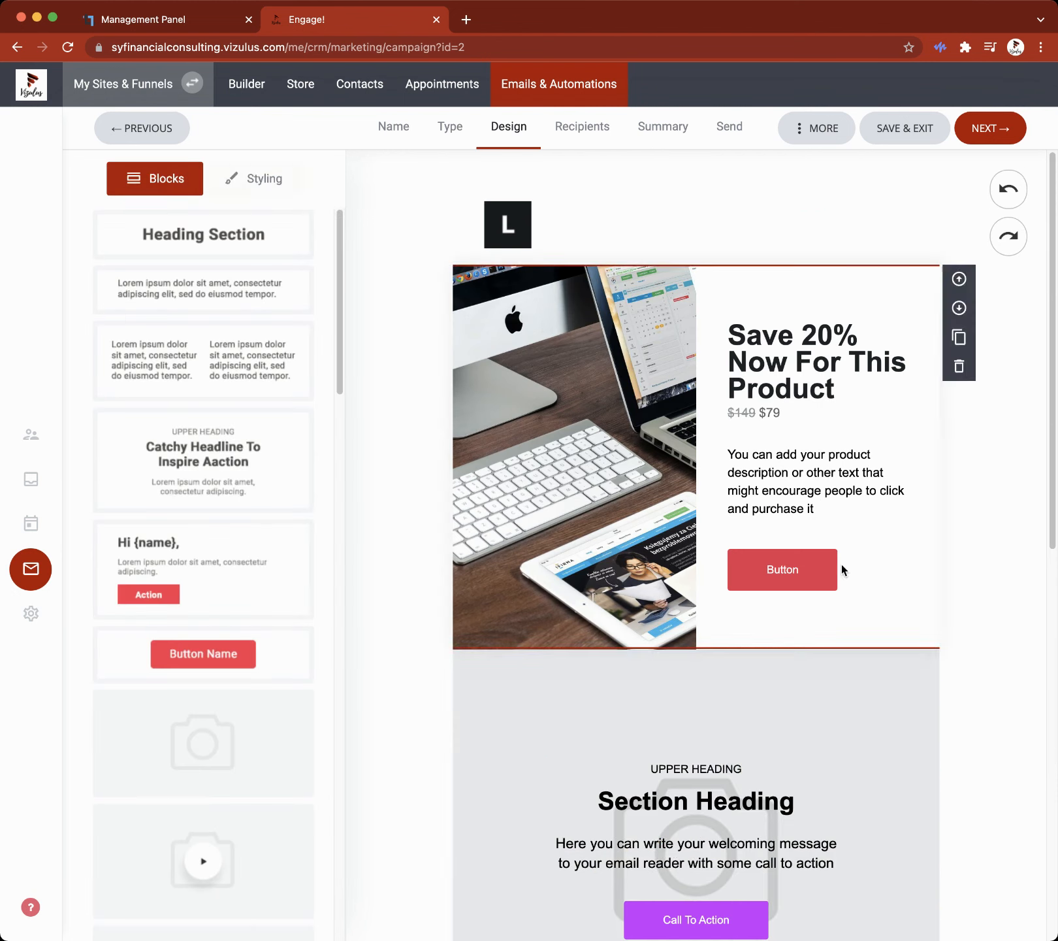
{"action": "left_click", "coordinate": [1009, 190]}
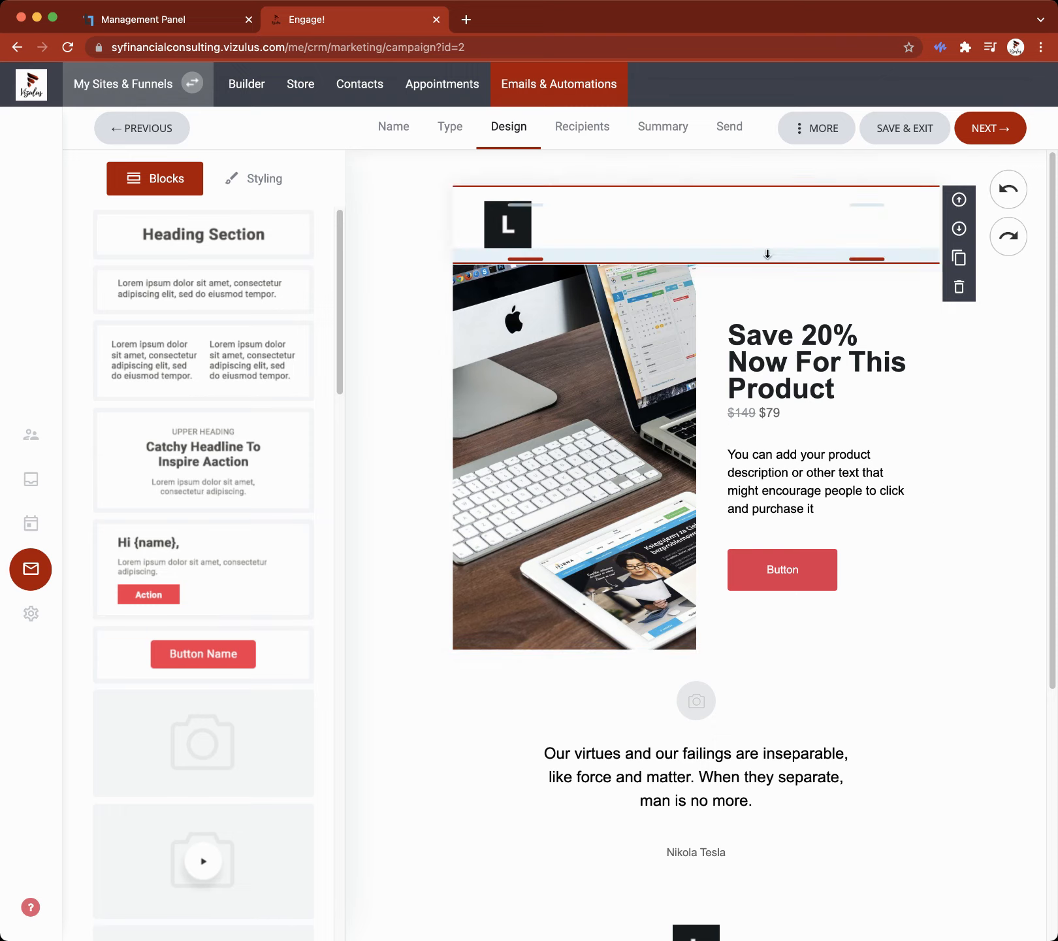
Step: Accept the design, select the Default list as the campaign's audience and continue to the campaign settings
{"action": "left_click", "coordinate": [990, 136]}
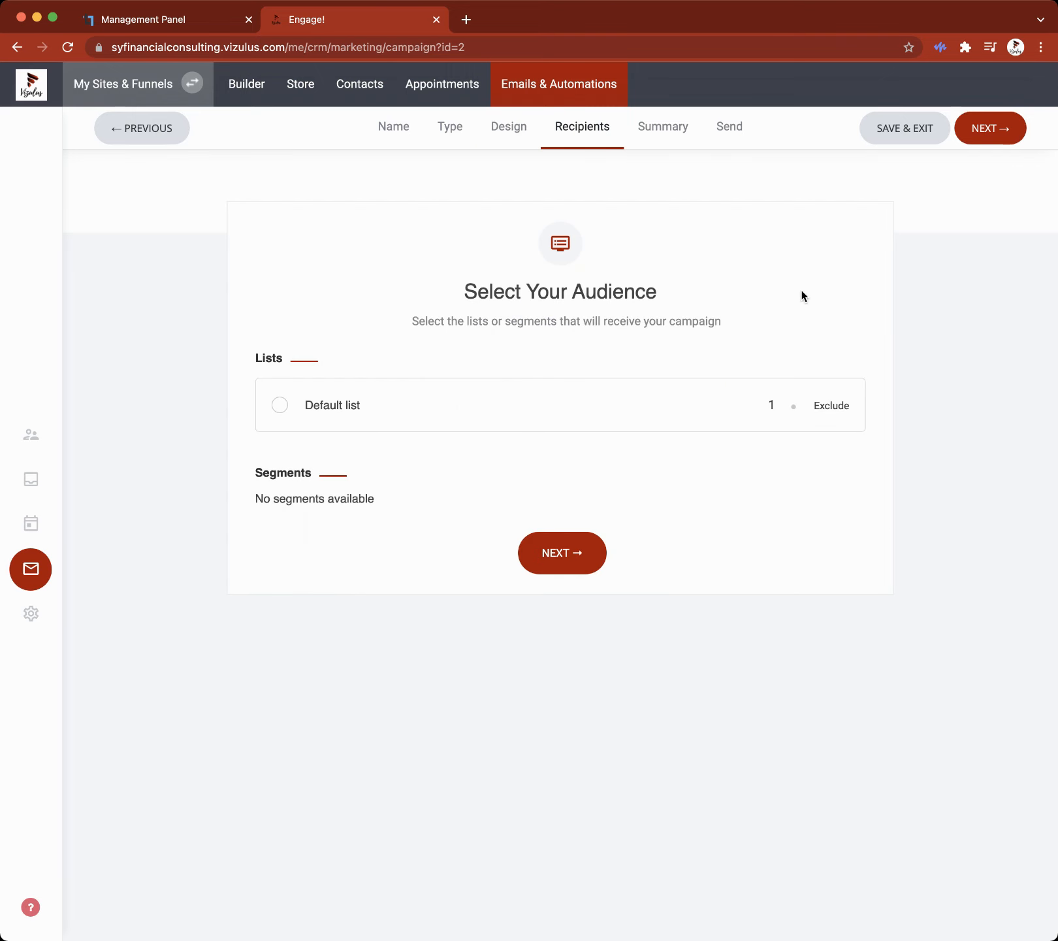
{"action": "left_click", "coordinate": [310, 408]}
{"action": "left_click", "coordinate": [547, 550]}
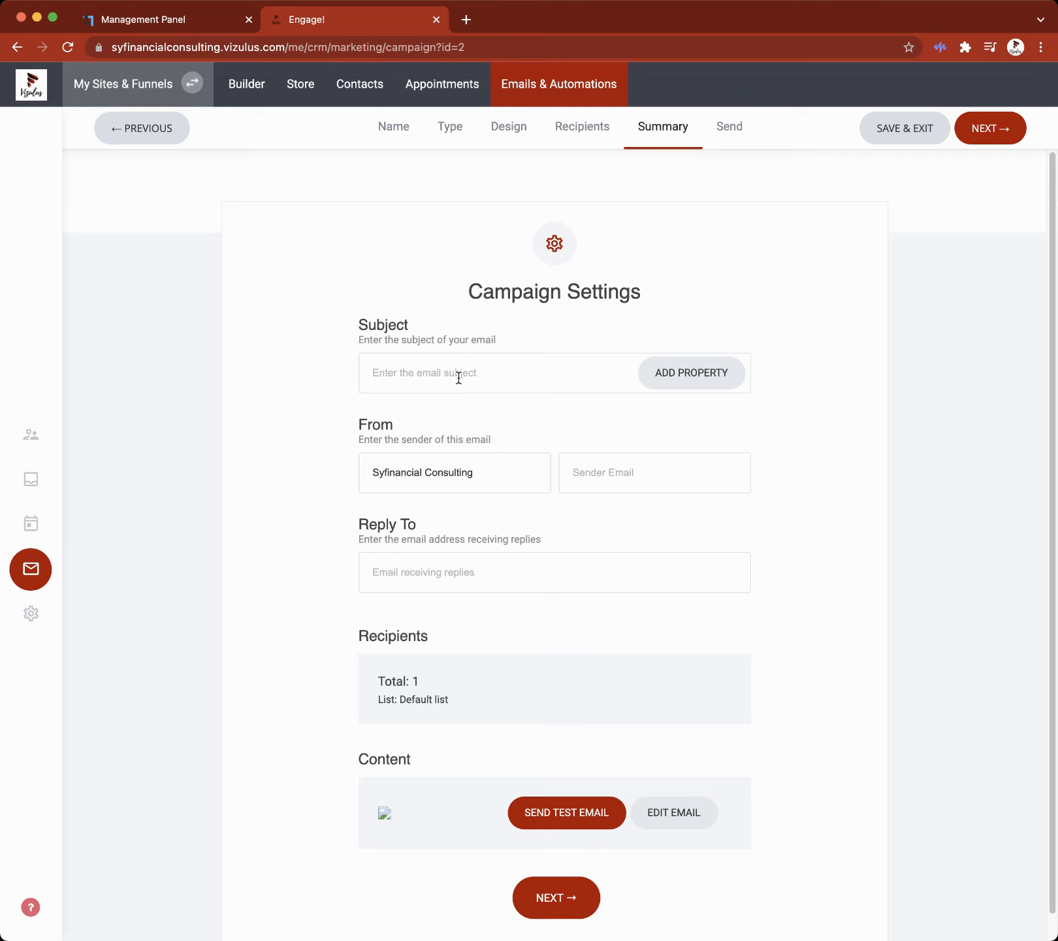
Step: Enter "Testing Email" as the campaign's email subject
{"action": "left_click", "coordinate": [459, 378]}
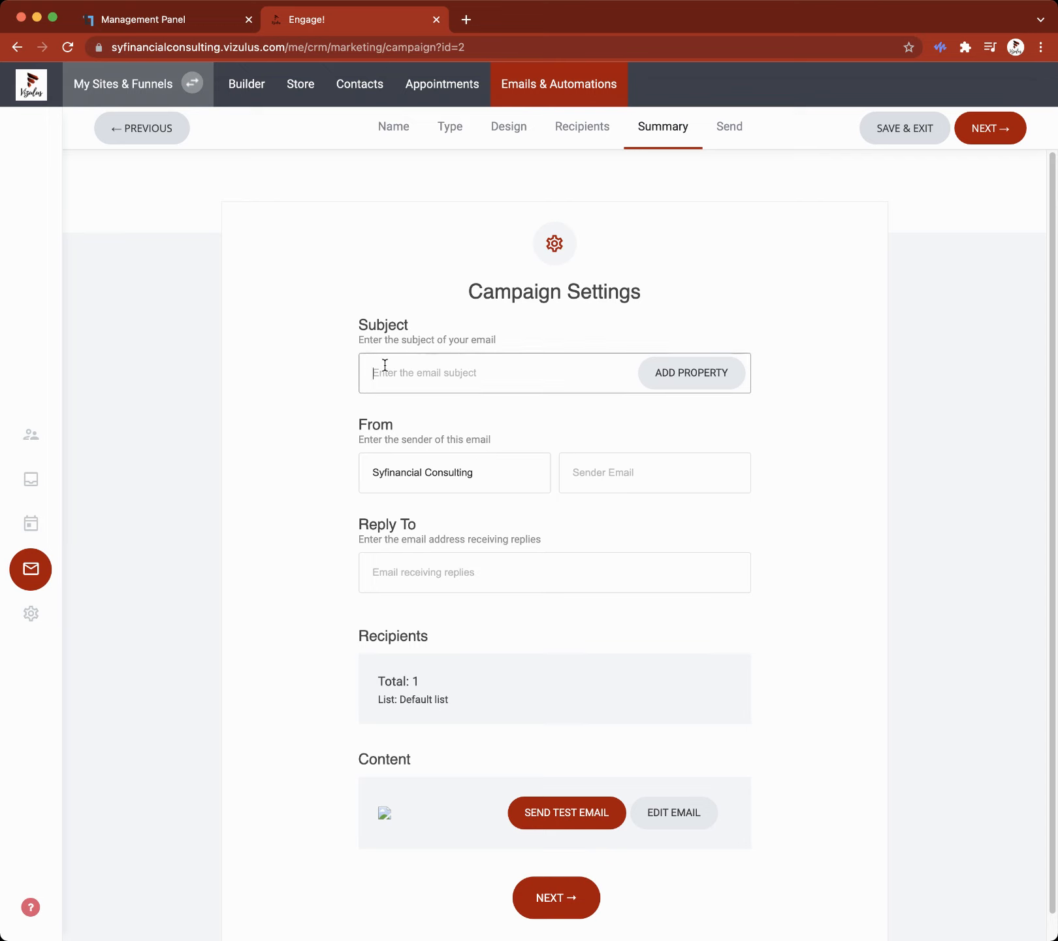
{"action": "type", "text": "Testing Email"}
{"action": "left_click", "coordinate": [779, 446]}
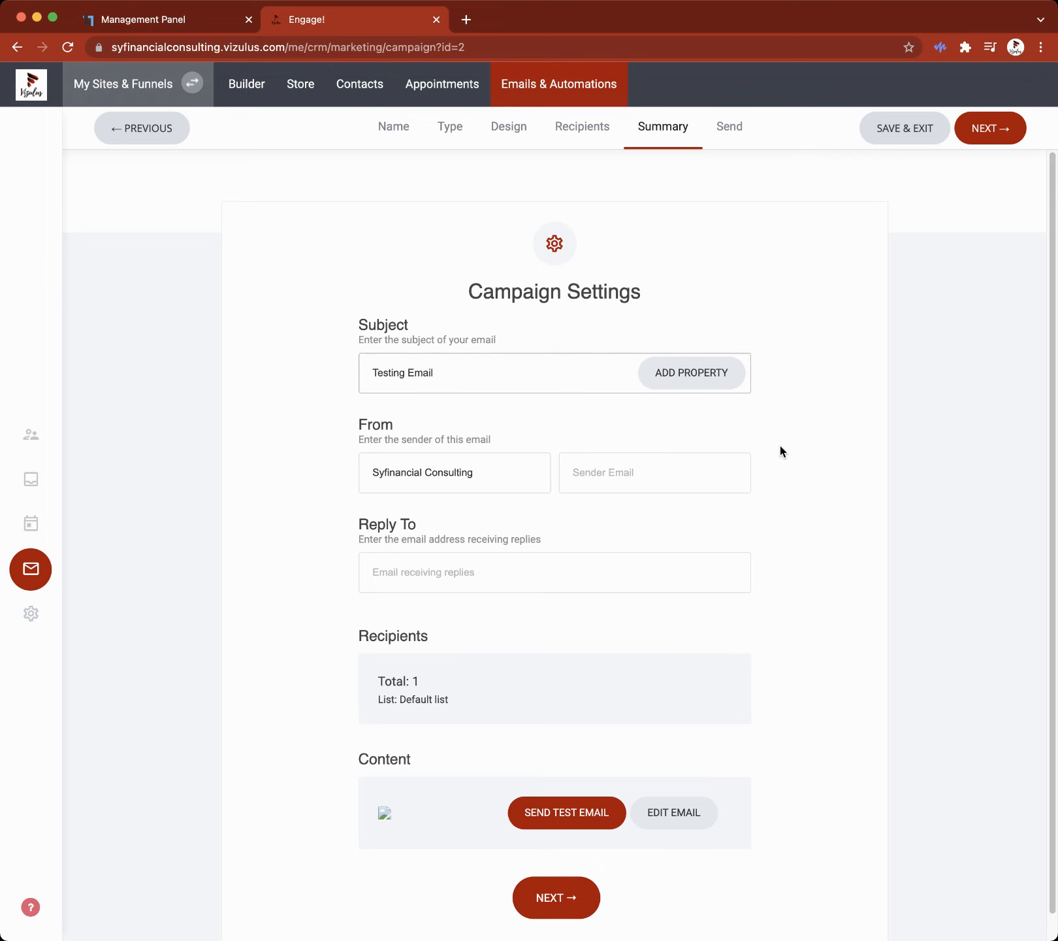
Step: Add the first_name property to the subject and replace the text before it with "Hi" to get "Hi {first_name}"
{"action": "left_click", "coordinate": [693, 379]}
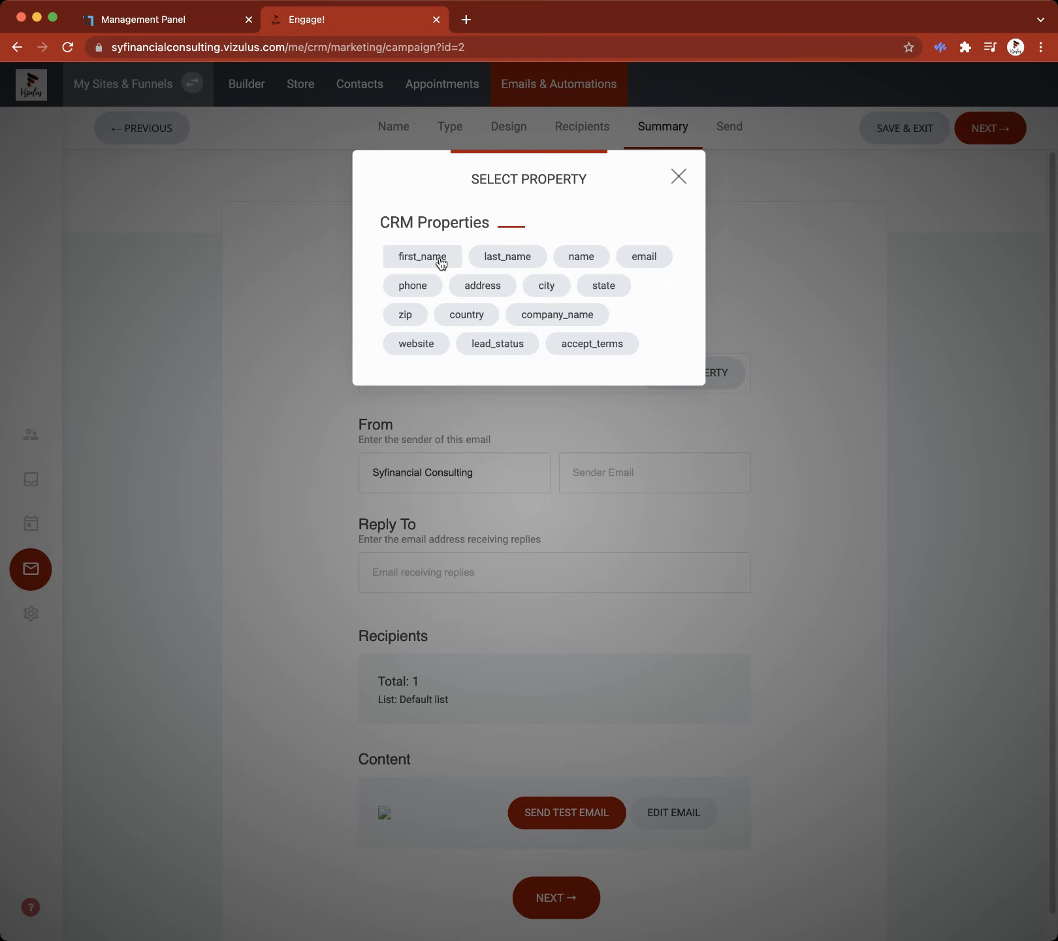
{"action": "left_click", "coordinate": [416, 260]}
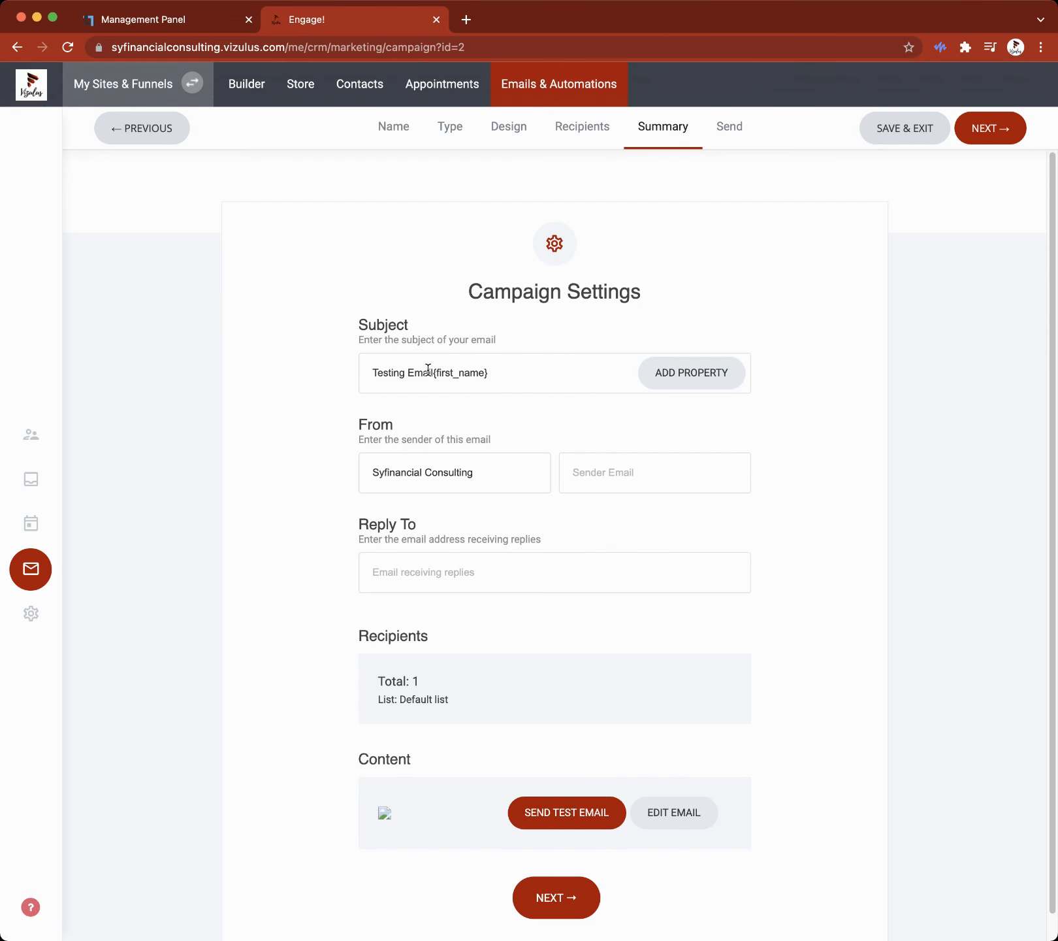
{"action": "left_click_drag", "start_coordinate": [433, 369], "coordinate": [315, 371]}
{"action": "type", "text": "Hi"}
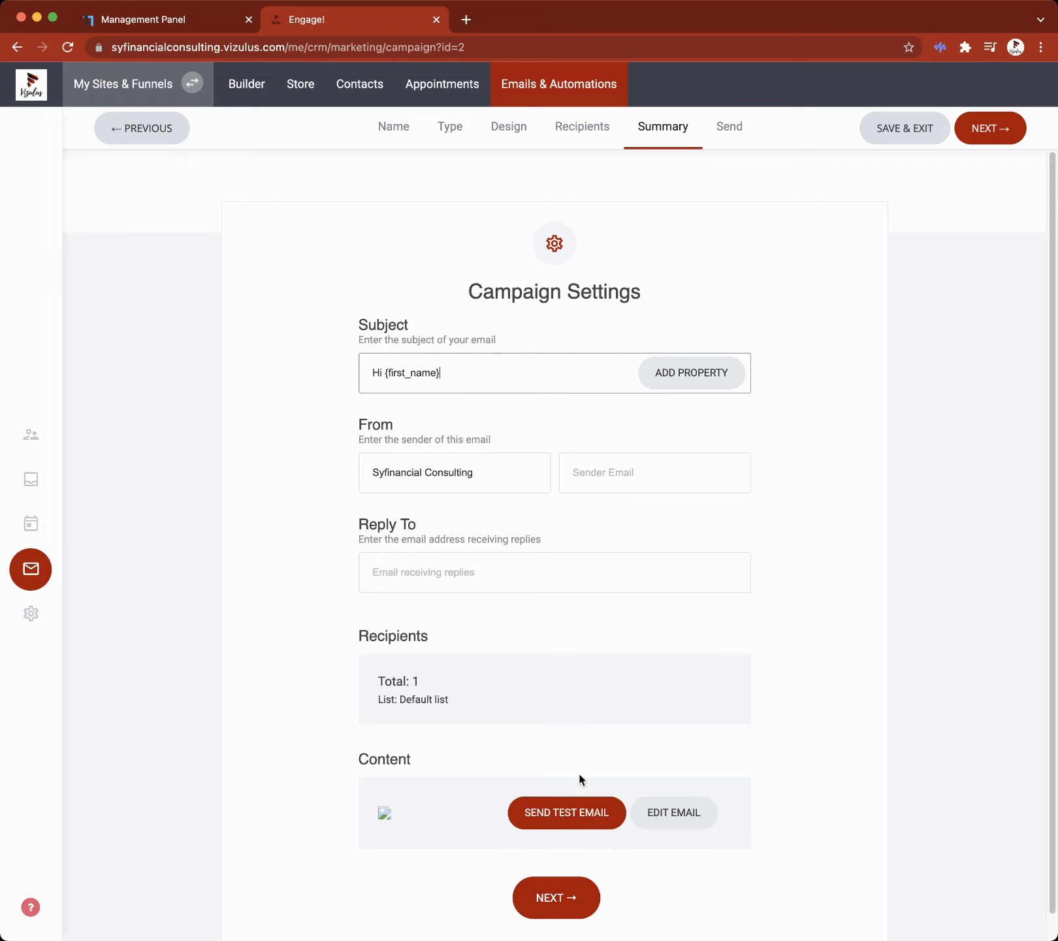
Step: Reopen the email design for review, return to the campaign settings with the Default list kept, and try to continue to sending
{"action": "left_click", "coordinate": [667, 825]}
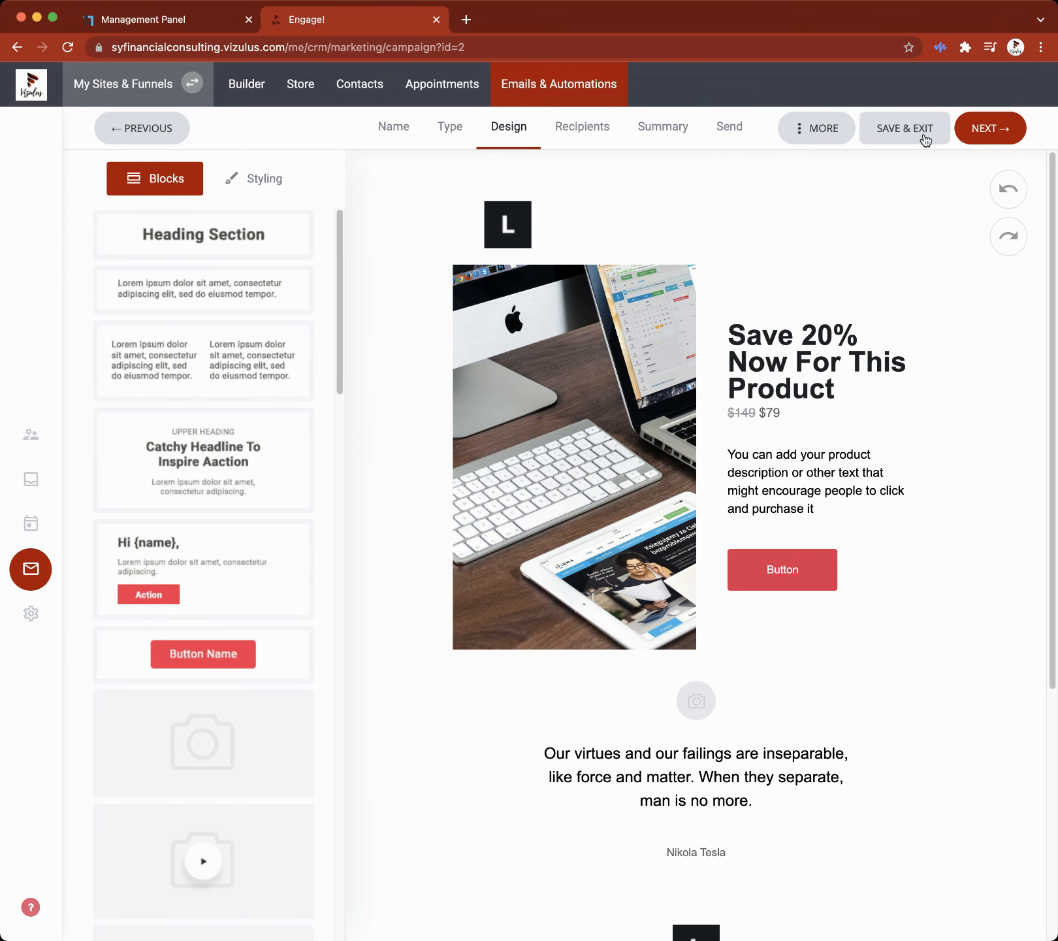
{"action": "left_click", "coordinate": [977, 130]}
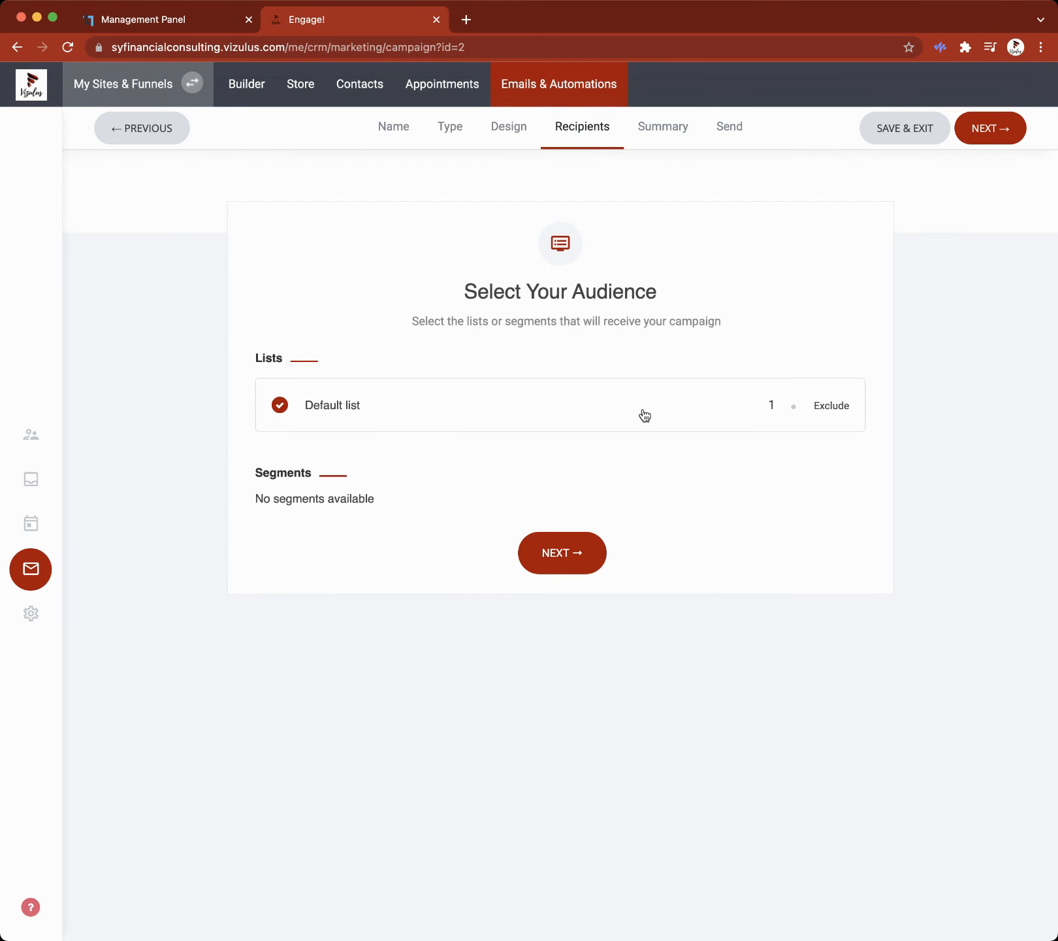
{"action": "left_click", "coordinate": [563, 553]}
{"action": "scroll", "coordinate": [557, 864], "scroll_direction": "down", "scroll_amount": 3}
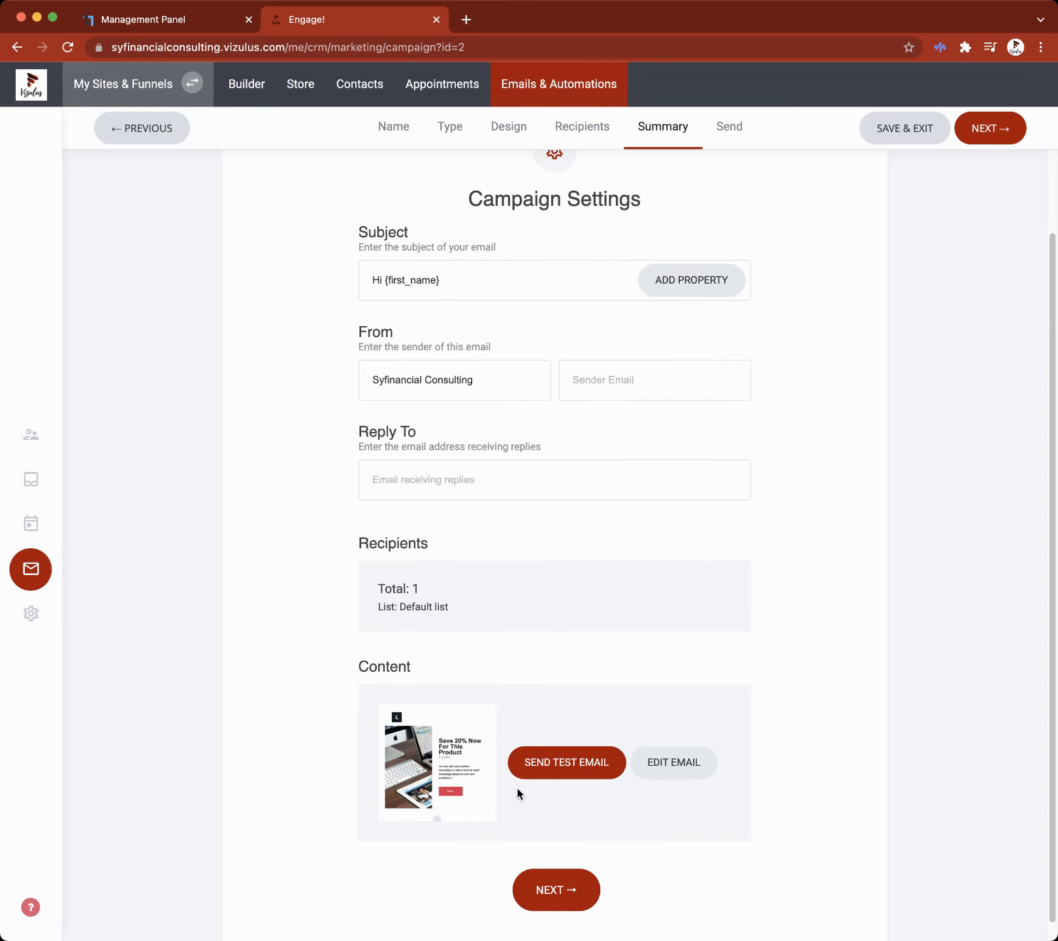
{"action": "left_click", "coordinate": [570, 902]}
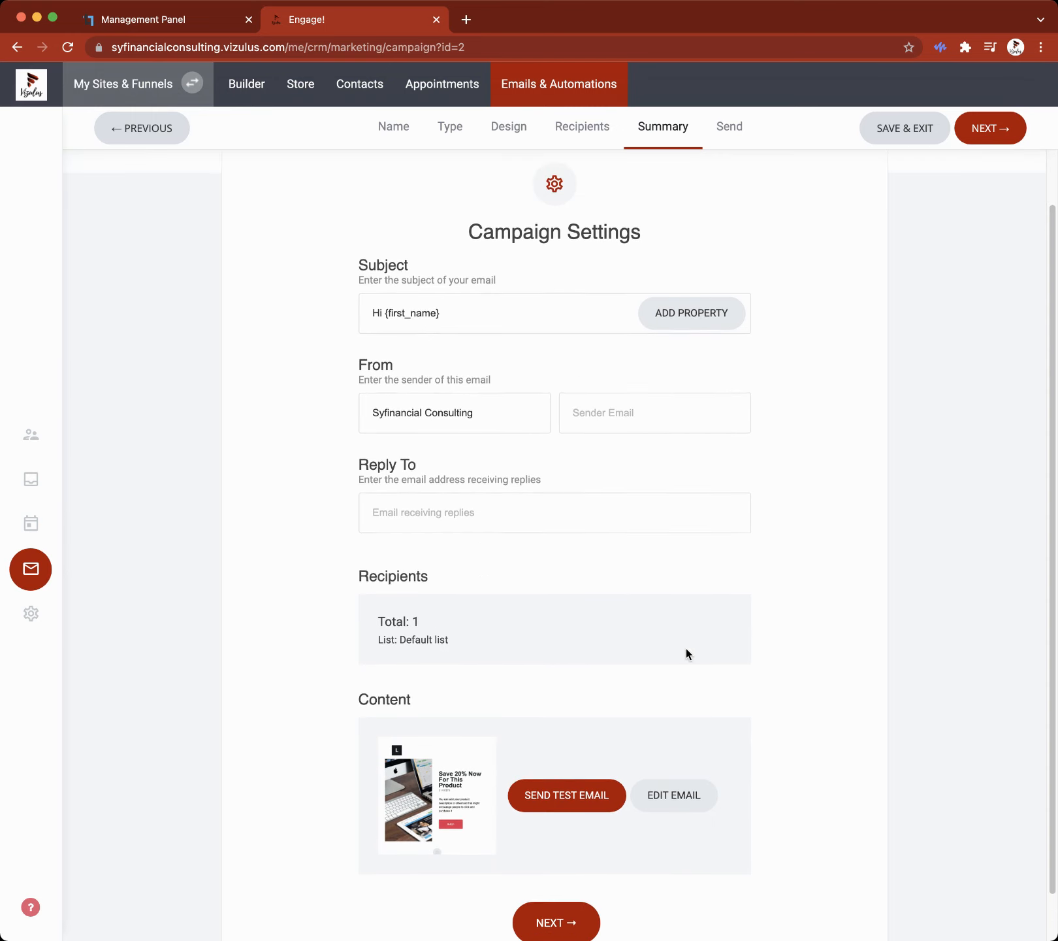